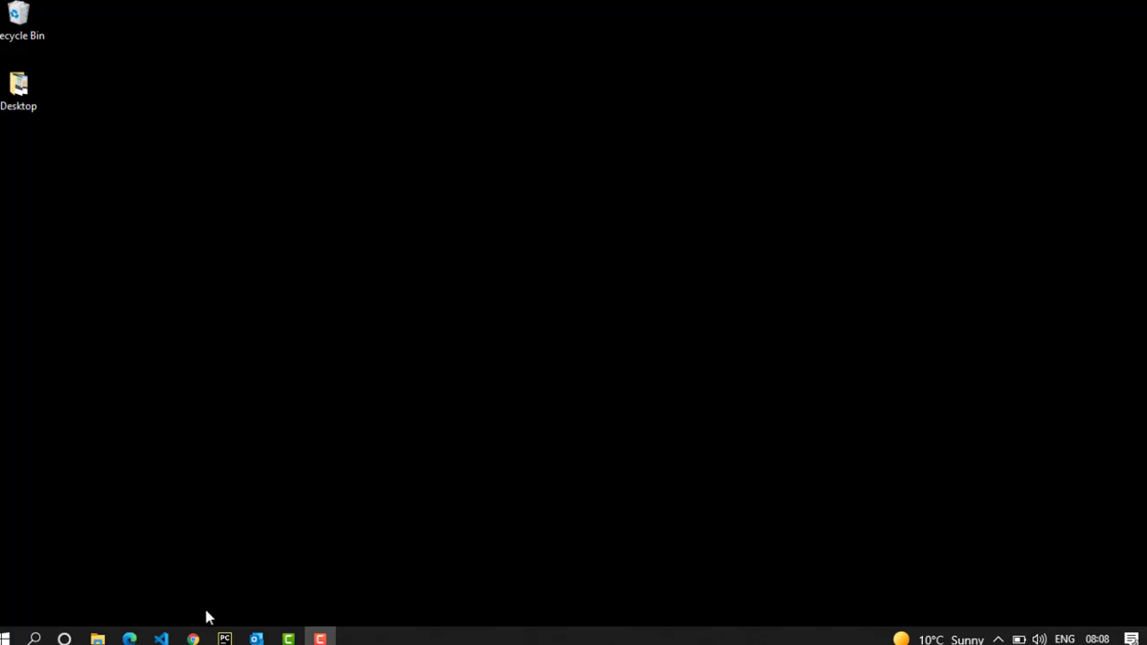
- Switch to Chrome, open the Microsoft SQL Server Downloads page from the "sql server 2019 download" results, and maximize the window
{"action": "left_click", "coordinate": [193, 638]}
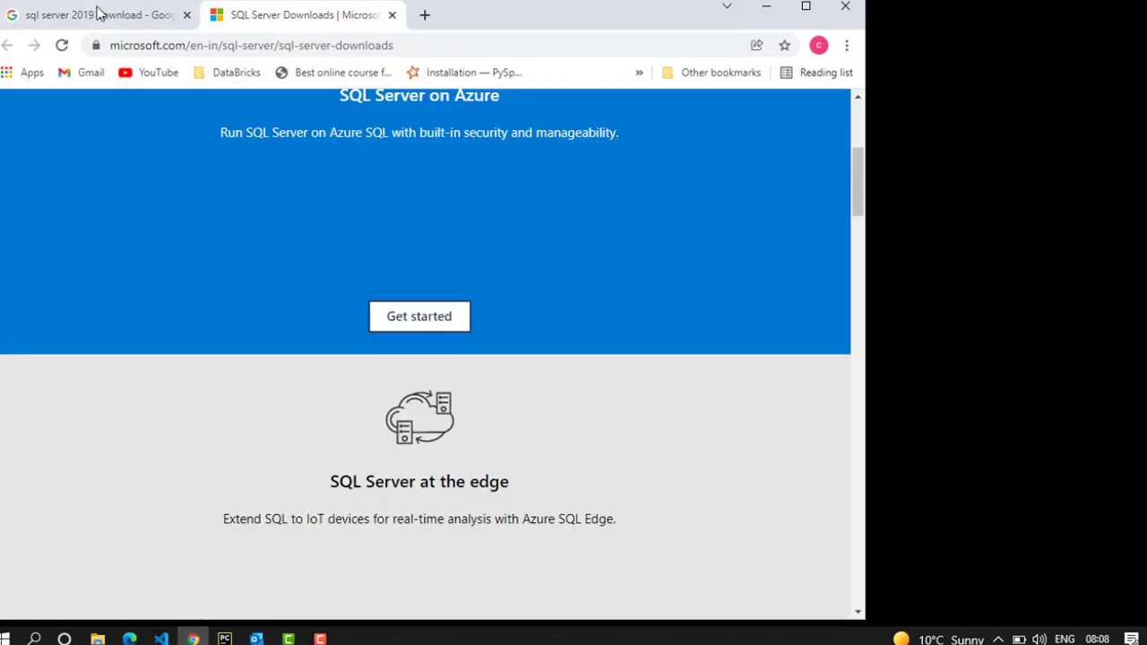
{"action": "left_click", "coordinate": [98, 14]}
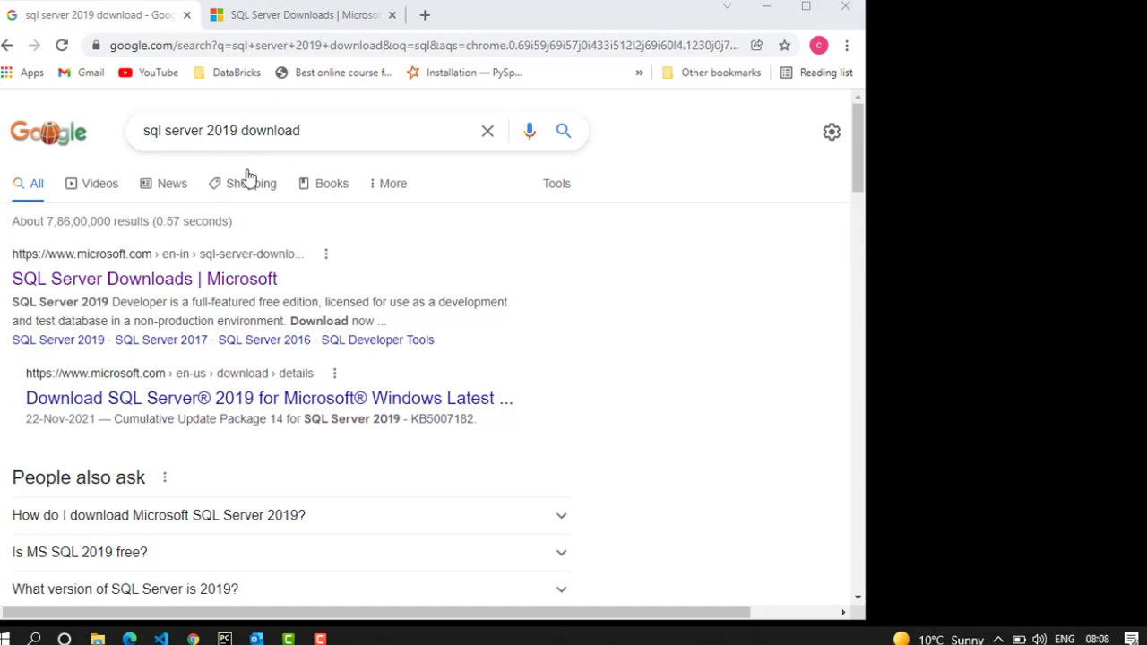
{"action": "left_click", "coordinate": [157, 289]}
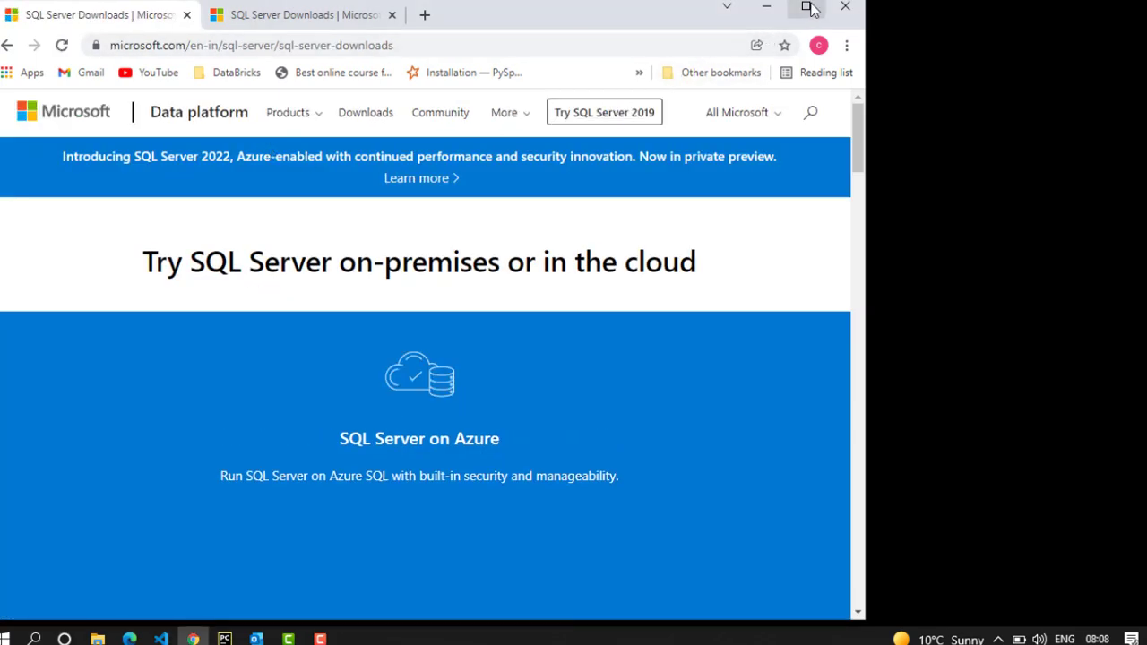
{"action": "left_click", "coordinate": [807, 7]}
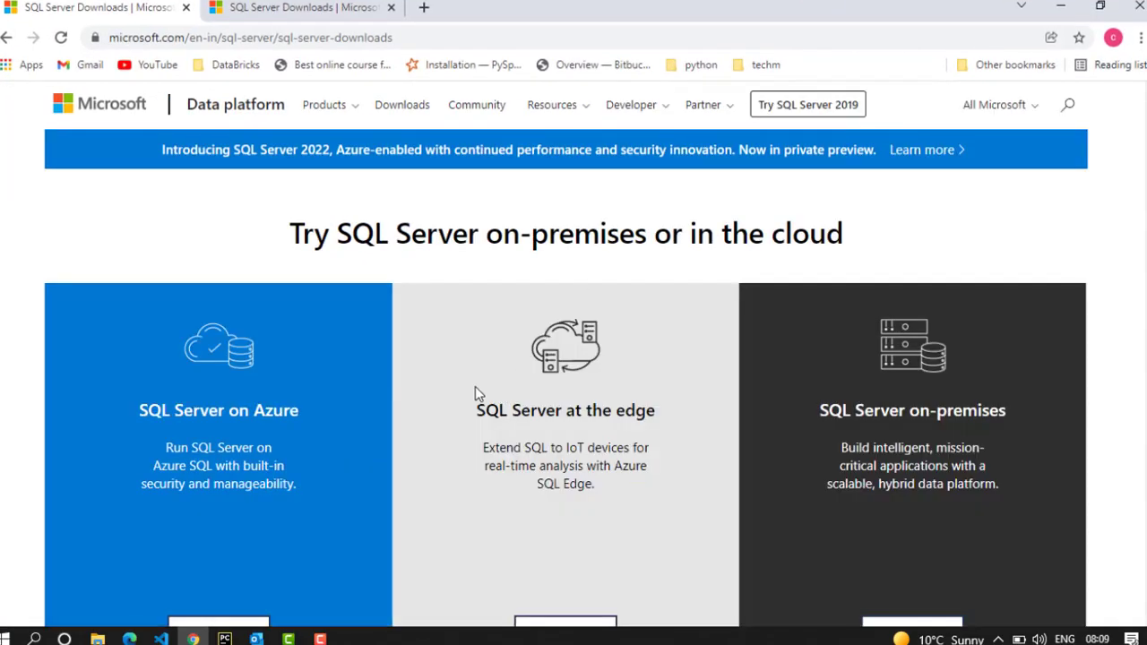
- Download the installer for the free SQL Server 2019 Developer edition
{"action": "scroll", "coordinate": [473, 397], "scroll_direction": "down", "scroll_amount": 4}
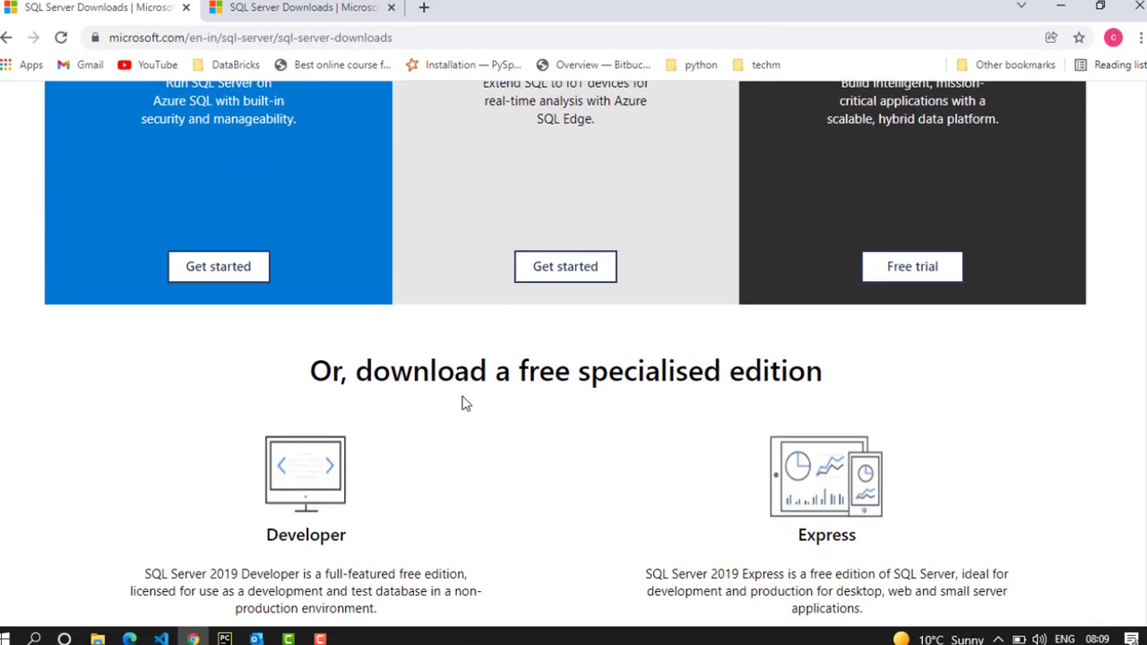
{"action": "scroll", "coordinate": [464, 404], "scroll_direction": "down", "scroll_amount": 2}
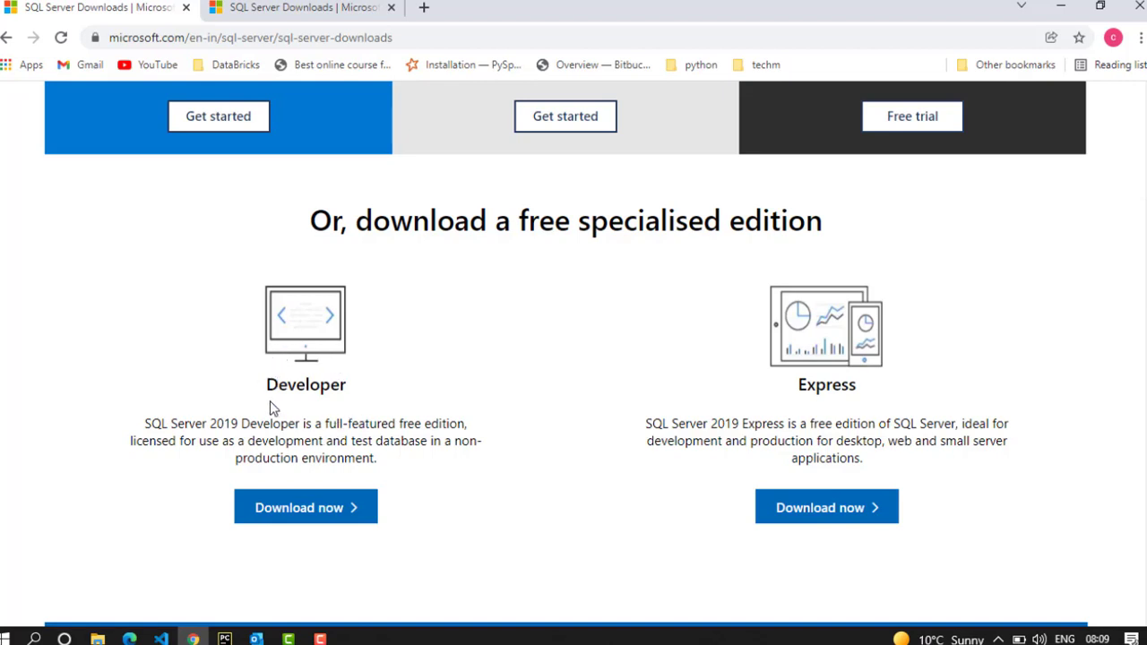
{"action": "left_click", "coordinate": [314, 508]}
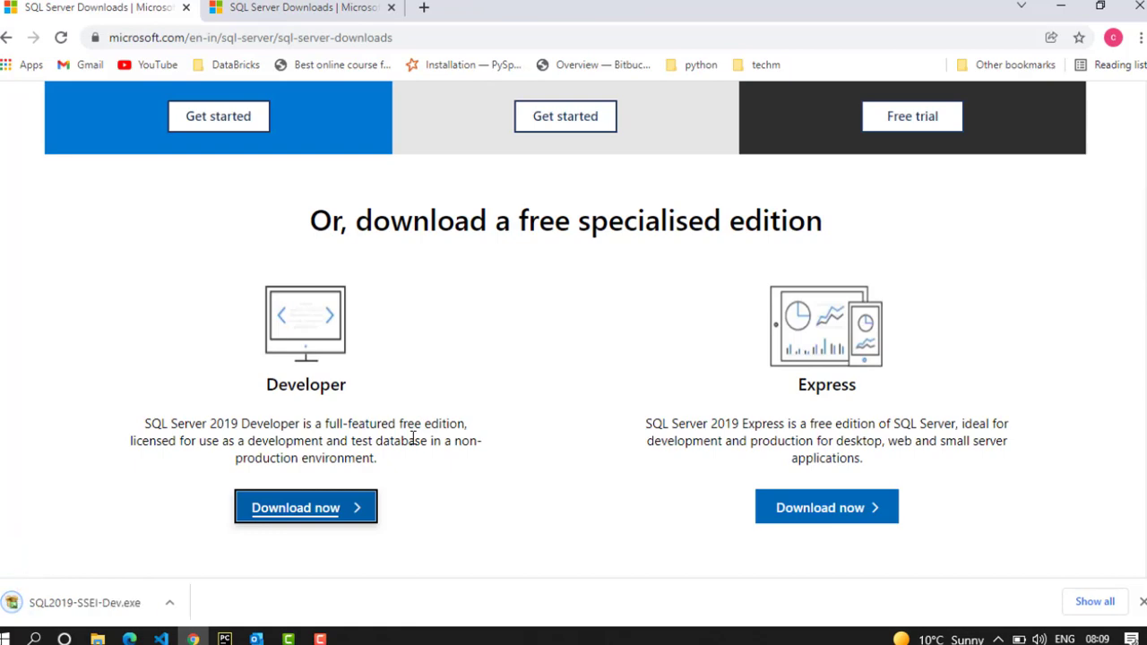
- Show the downloaded SQL2019-SSEI-Dev.exe in its folder, maximize that window, and run the installer
{"action": "left_click", "coordinate": [172, 609]}
{"action": "left_click", "coordinate": [208, 544]}
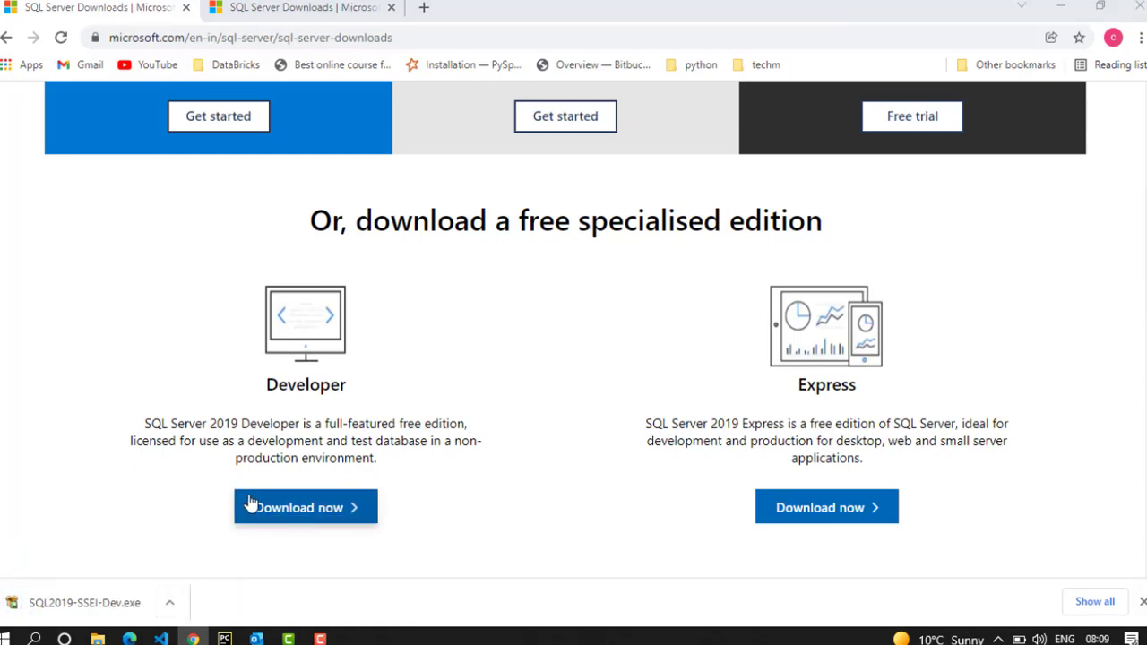
{"action": "left_click", "coordinate": [723, 113]}
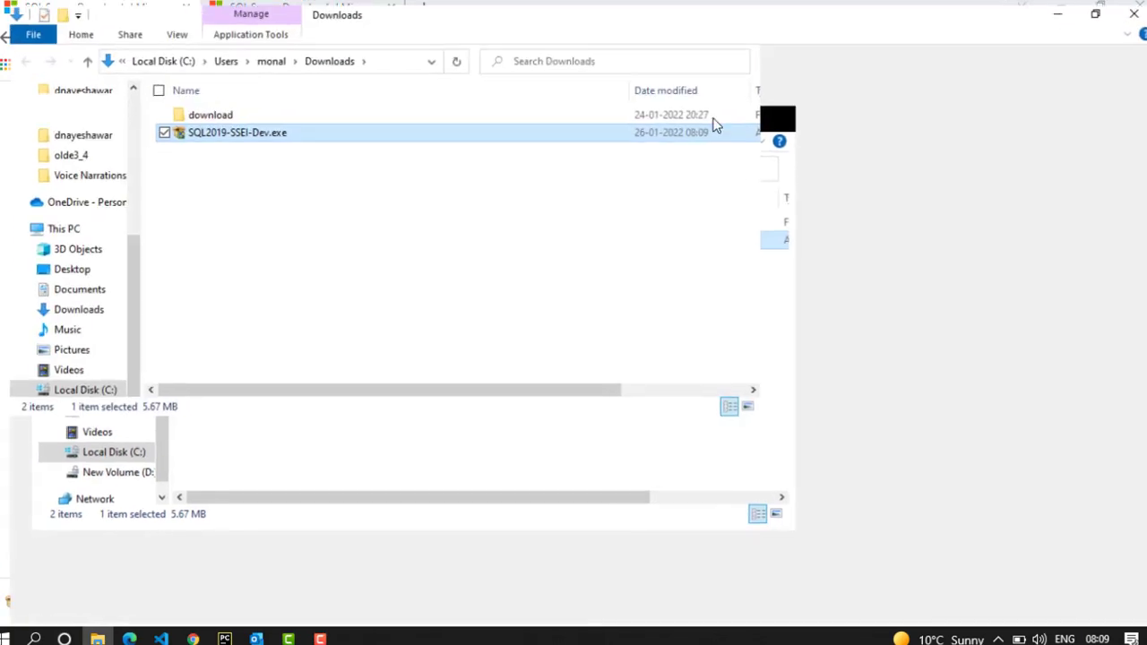
{"action": "double_click", "coordinate": [289, 128]}
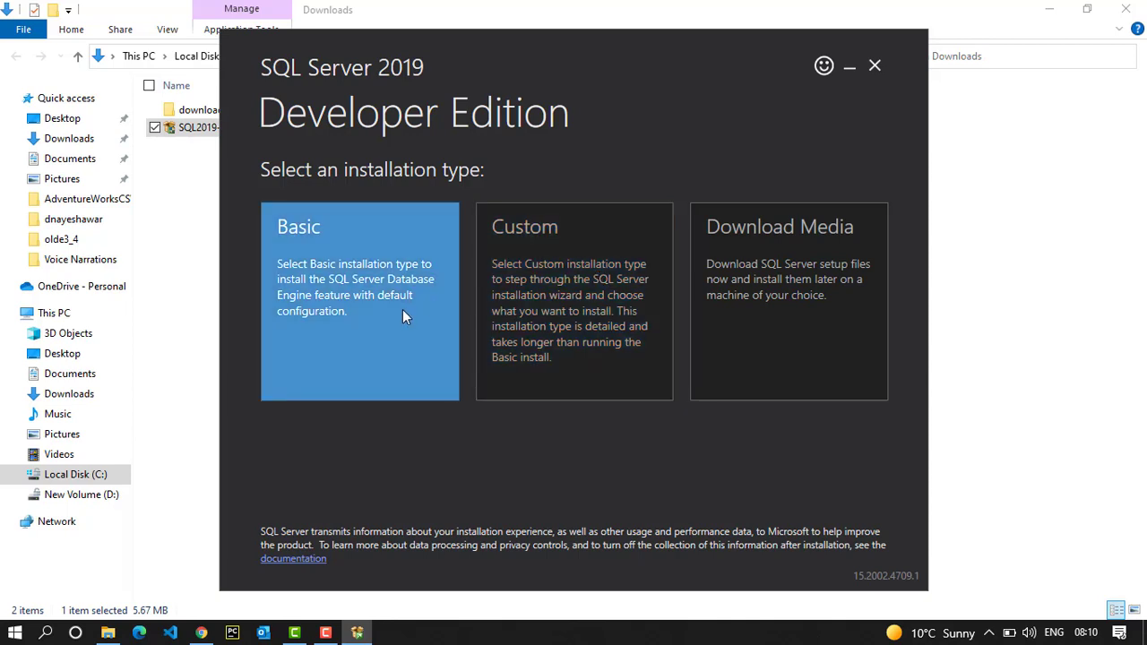
- Choose the Basic installation type, accept the license terms, and install SQL Server in C:\Program Files\Microsoft SQL Server
{"action": "left_click", "coordinate": [403, 309]}
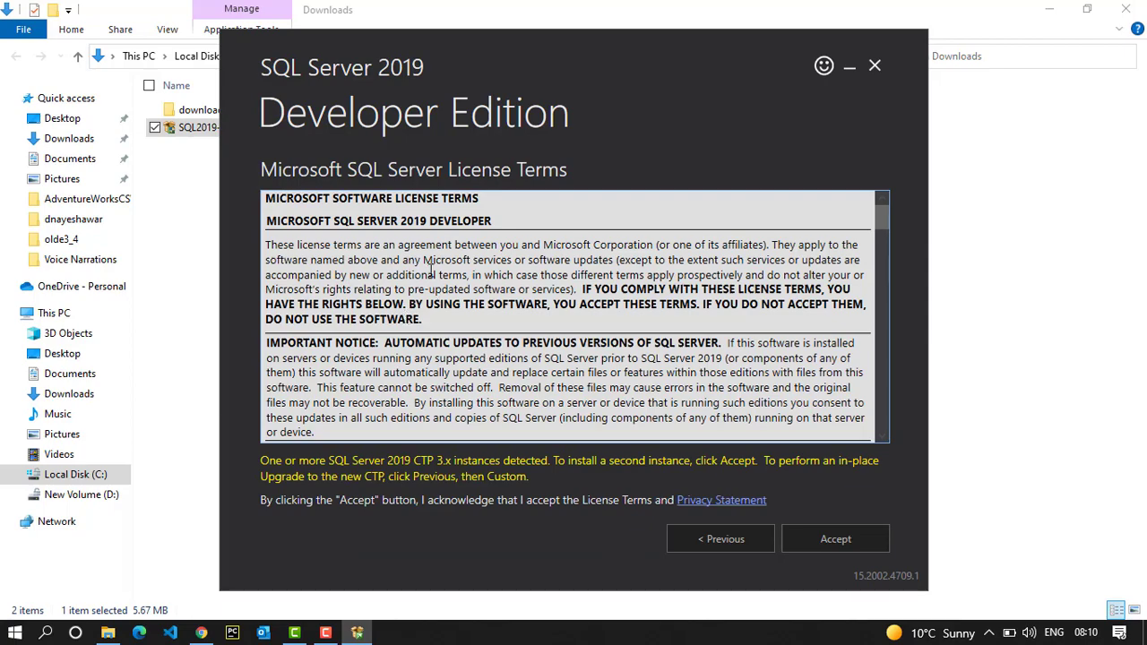
{"action": "scroll", "coordinate": [557, 280], "scroll_direction": "down", "scroll_amount": 10}
{"action": "scroll", "coordinate": [557, 280], "scroll_direction": "down", "scroll_amount": 10}
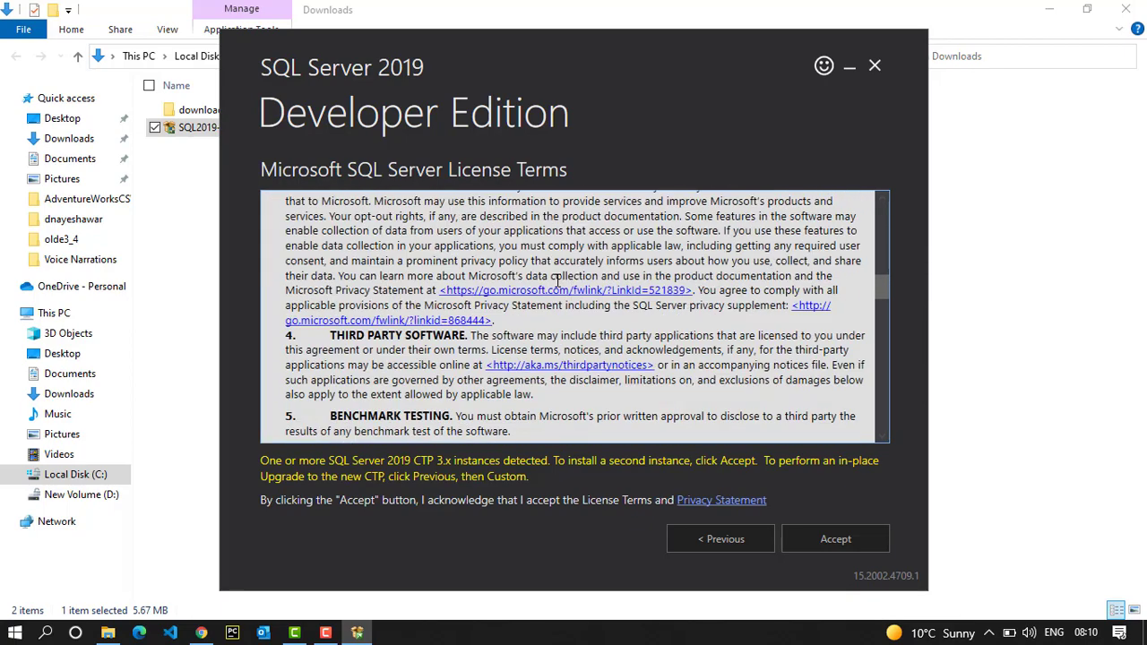
{"action": "scroll", "coordinate": [557, 279], "scroll_direction": "down", "scroll_amount": 3}
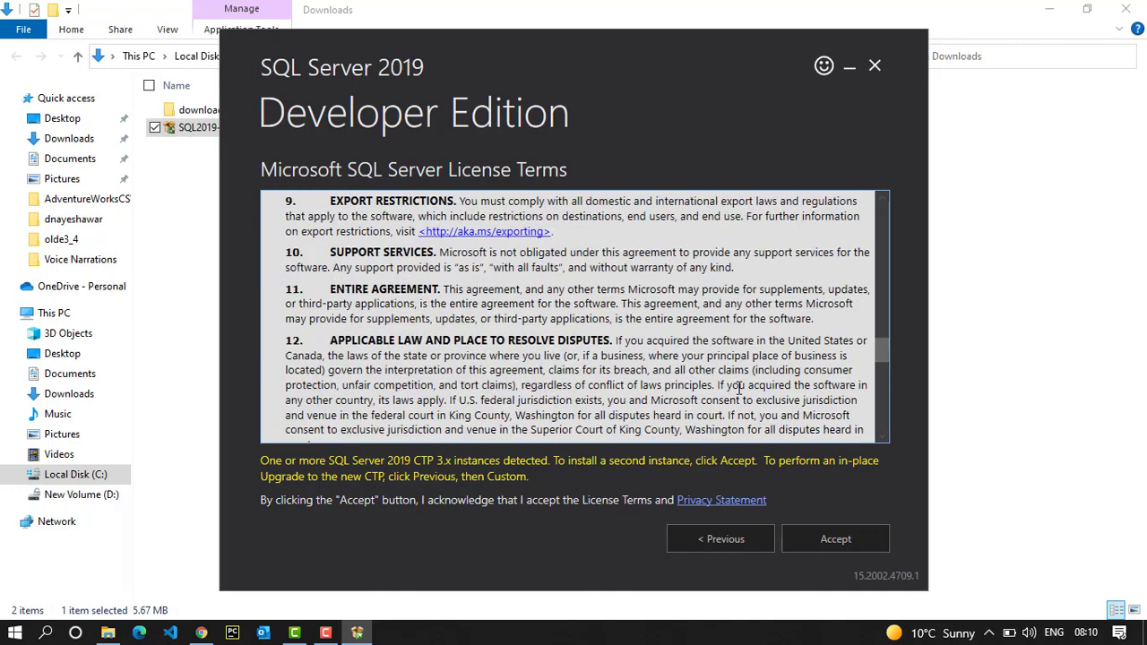
{"action": "left_click", "coordinate": [850, 540]}
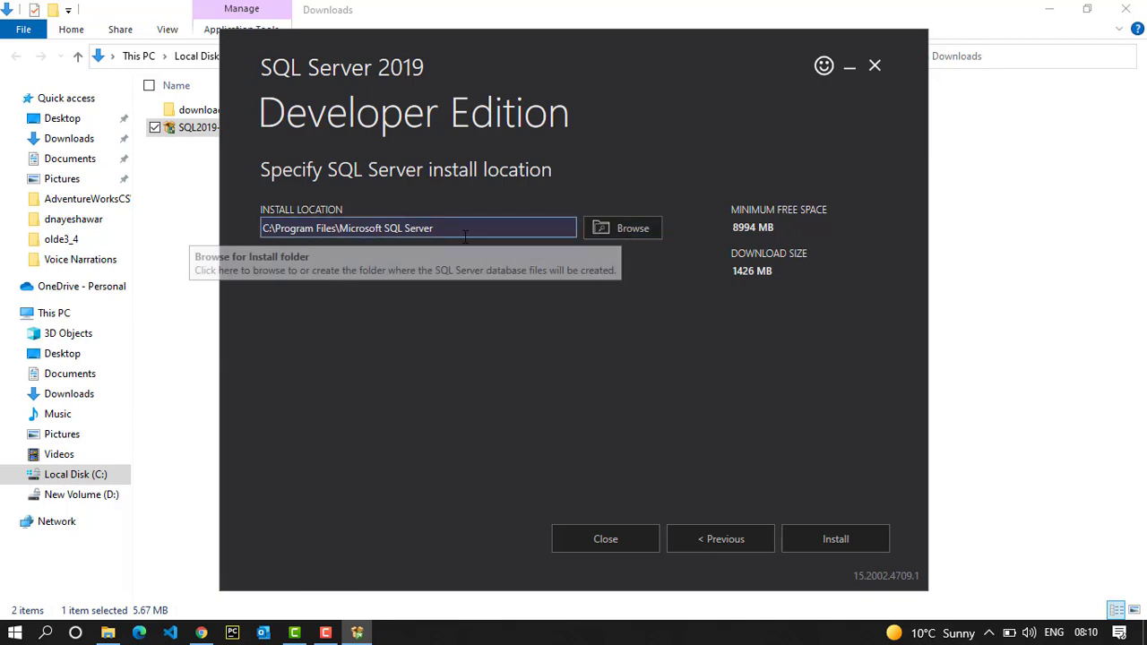
{"action": "left_click", "coordinate": [829, 538]}
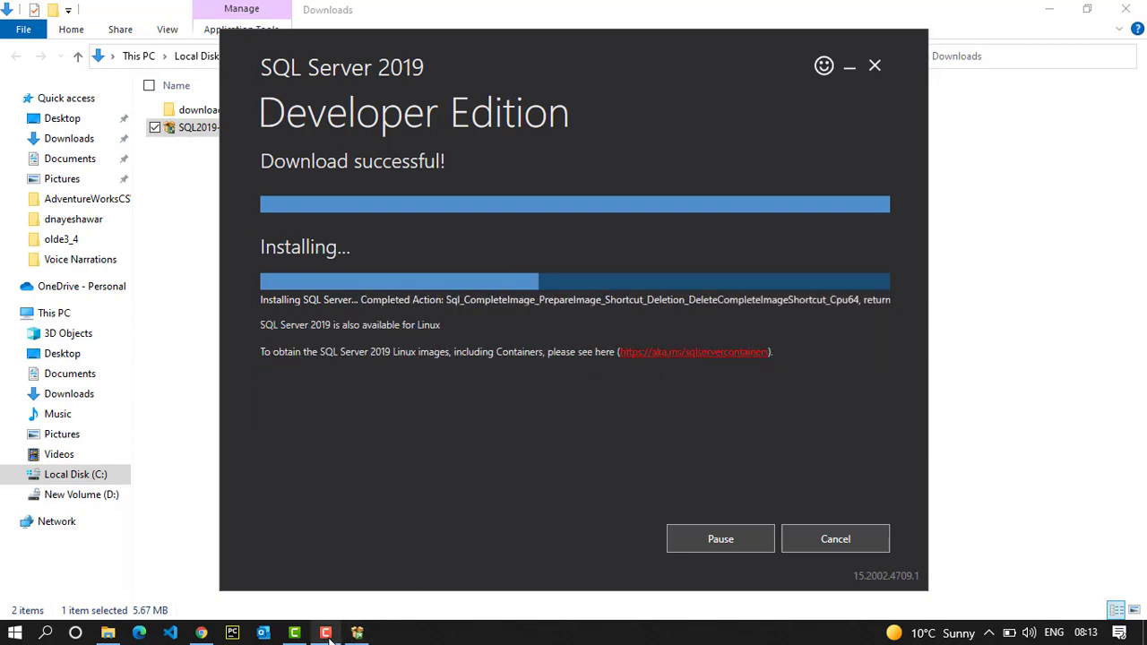
- Review the installed instance's details, test the connection to it in SQLCMD from the installer, and close the SQLCMD window
{"action": "mouse_move", "coordinate": [327, 634]}
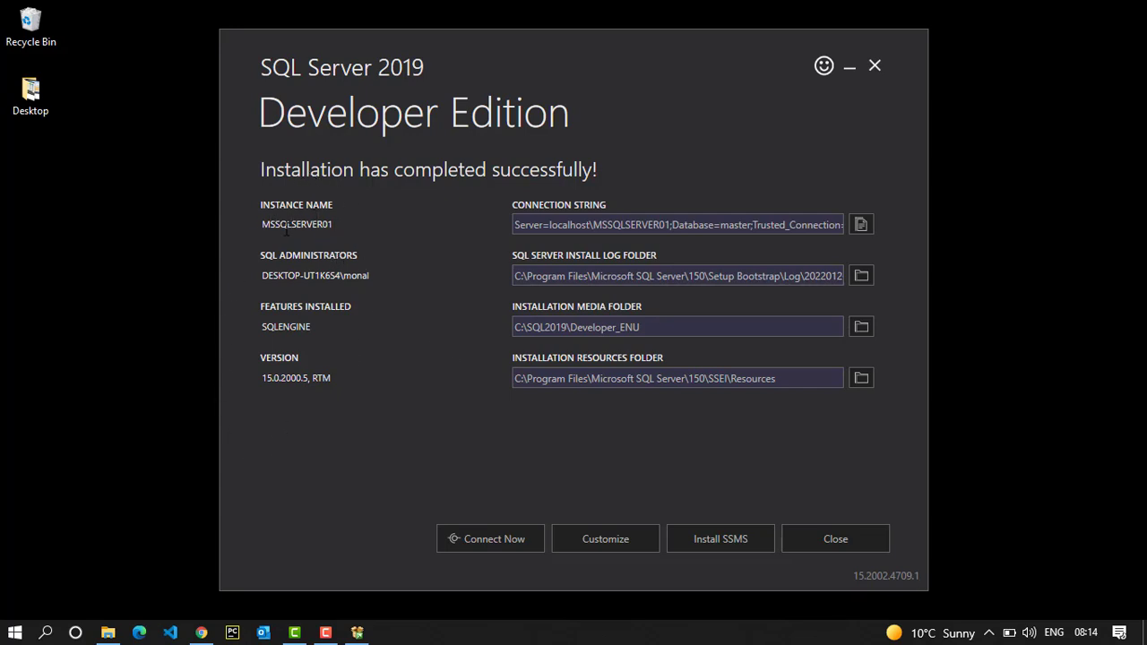
{"action": "left_click_drag", "start_coordinate": [264, 224], "coordinate": [336, 227]}
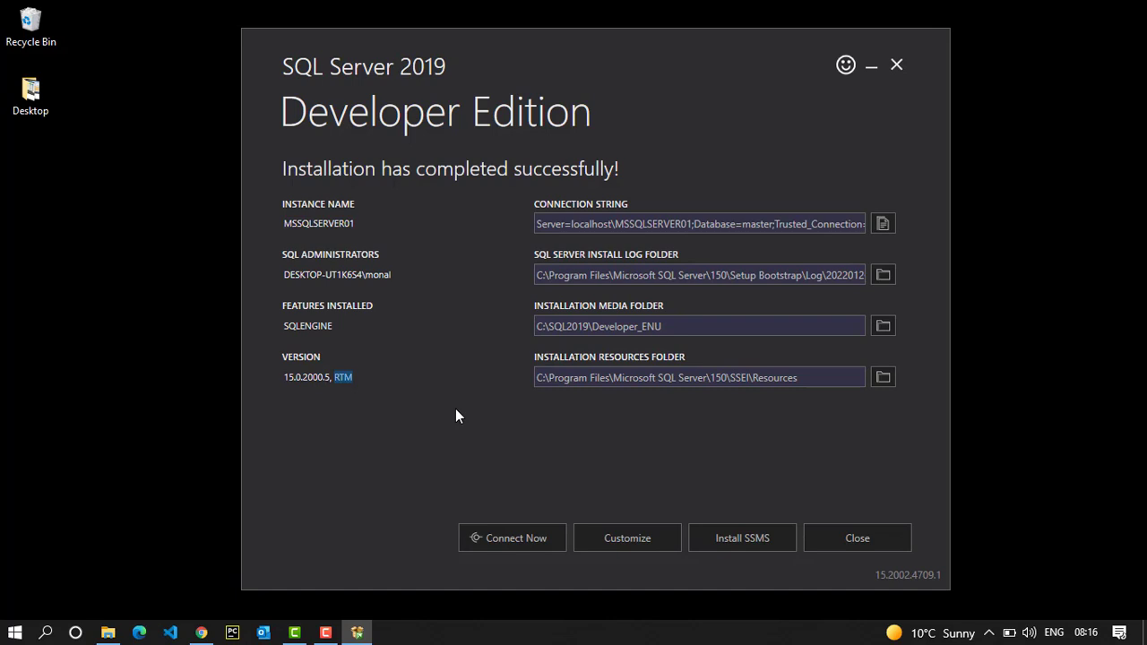
{"action": "left_click", "coordinate": [516, 538]}
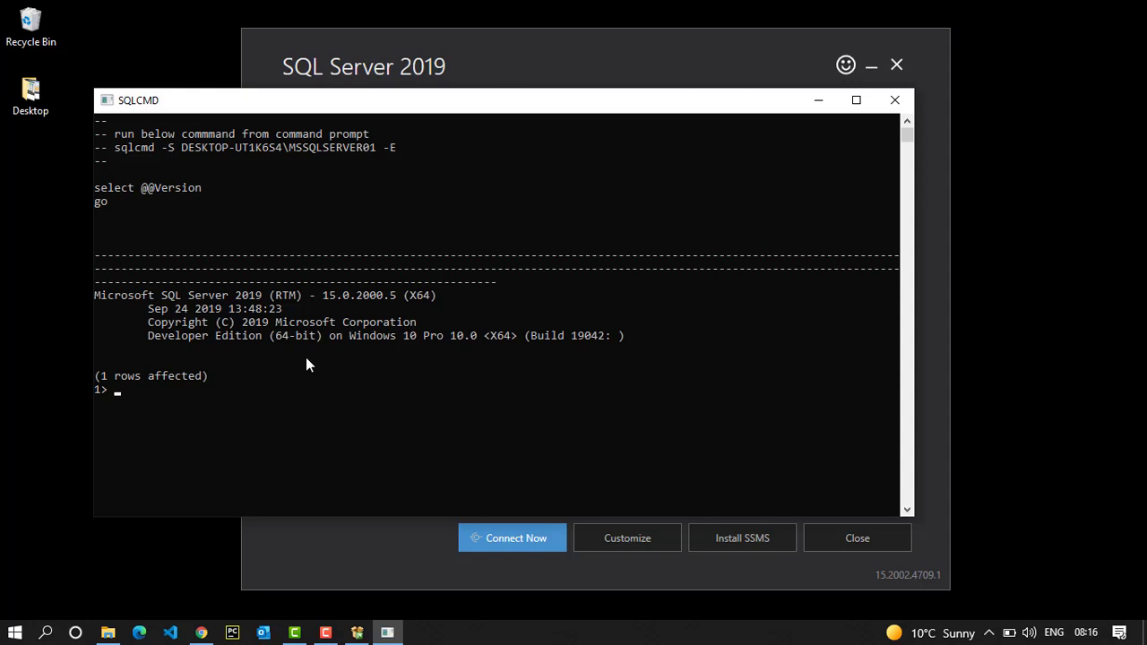
{"action": "left_click", "coordinate": [893, 100]}
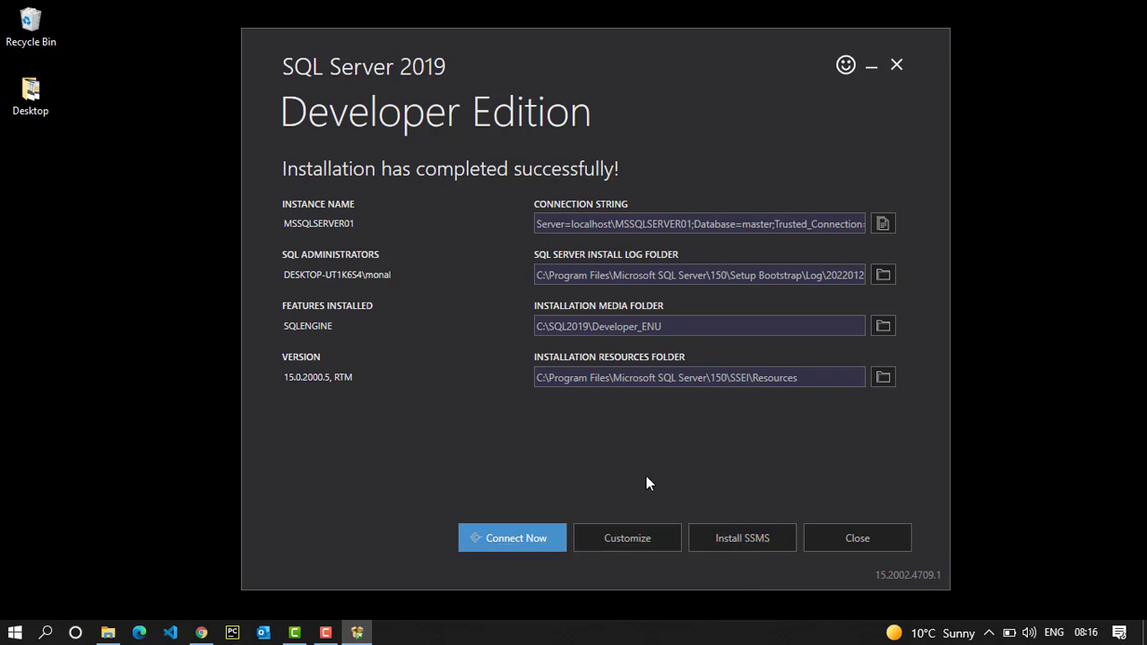
- Open the SSMS download page from the SQL Server installer and download SQL Server Management Studio (SSMS) 18.10
{"action": "left_click", "coordinate": [756, 542]}
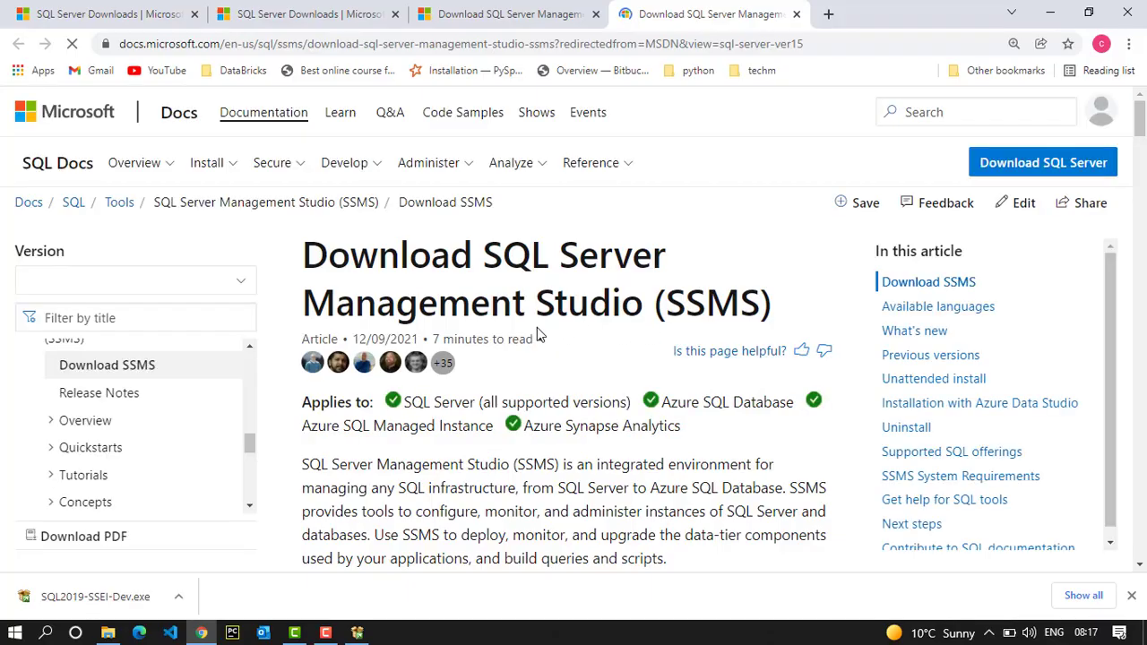
{"action": "scroll", "coordinate": [536, 327], "scroll_direction": "down", "scroll_amount": 1}
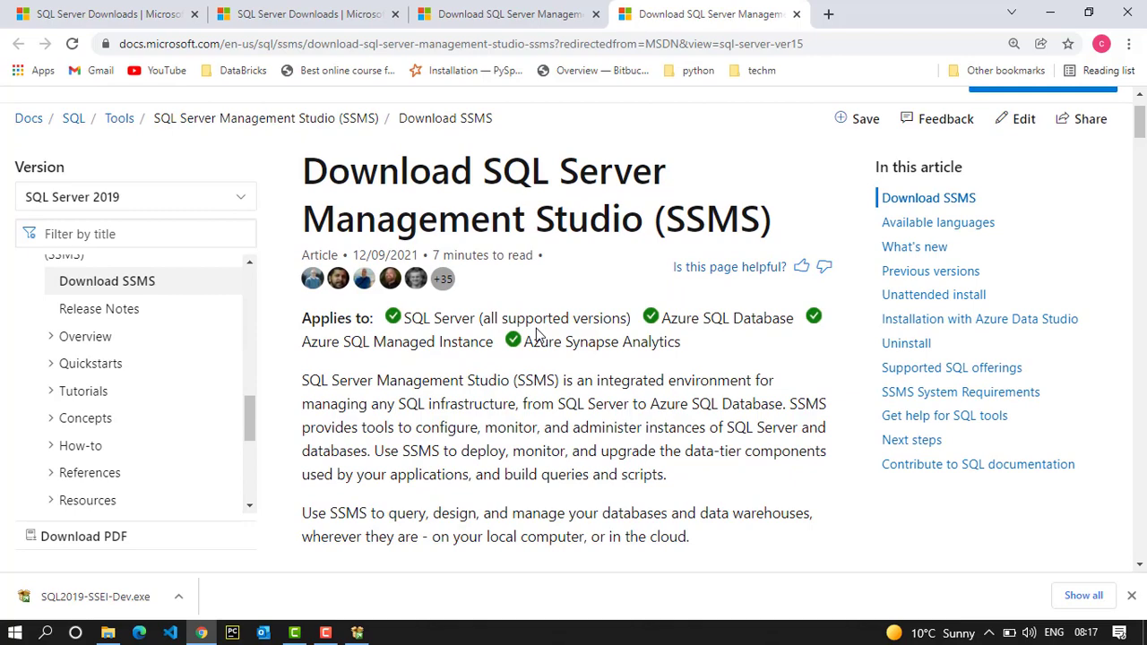
{"action": "scroll", "coordinate": [536, 329], "scroll_direction": "down", "scroll_amount": 1}
{"action": "scroll", "coordinate": [537, 330], "scroll_direction": "down", "scroll_amount": 2}
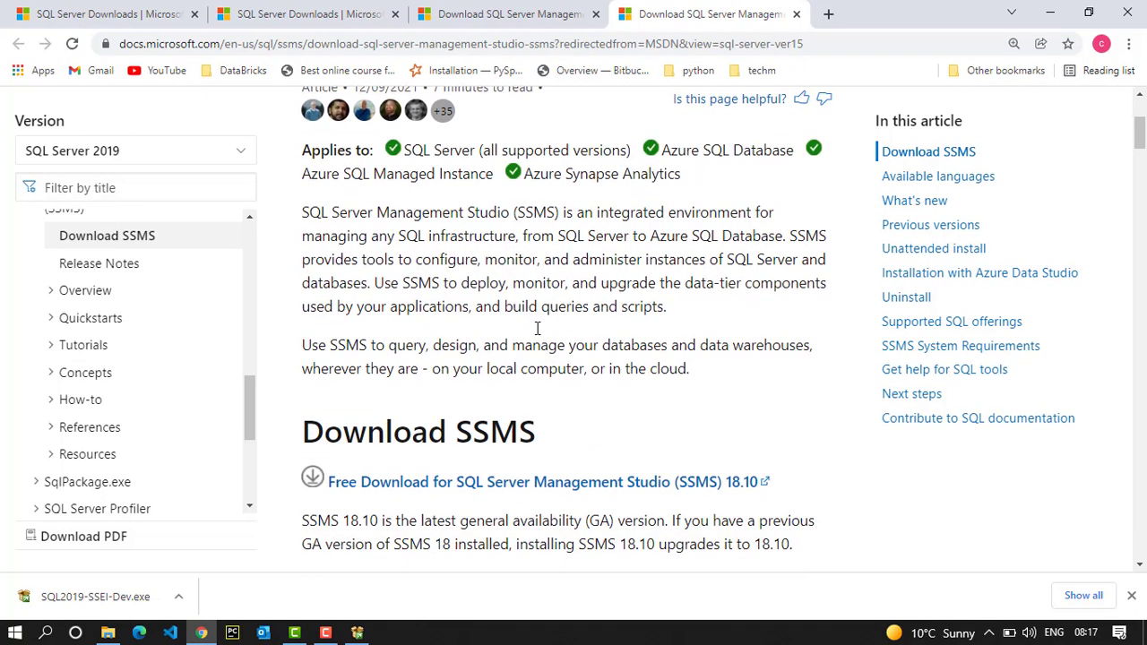
{"action": "scroll", "coordinate": [537, 328], "scroll_direction": "down", "scroll_amount": 2}
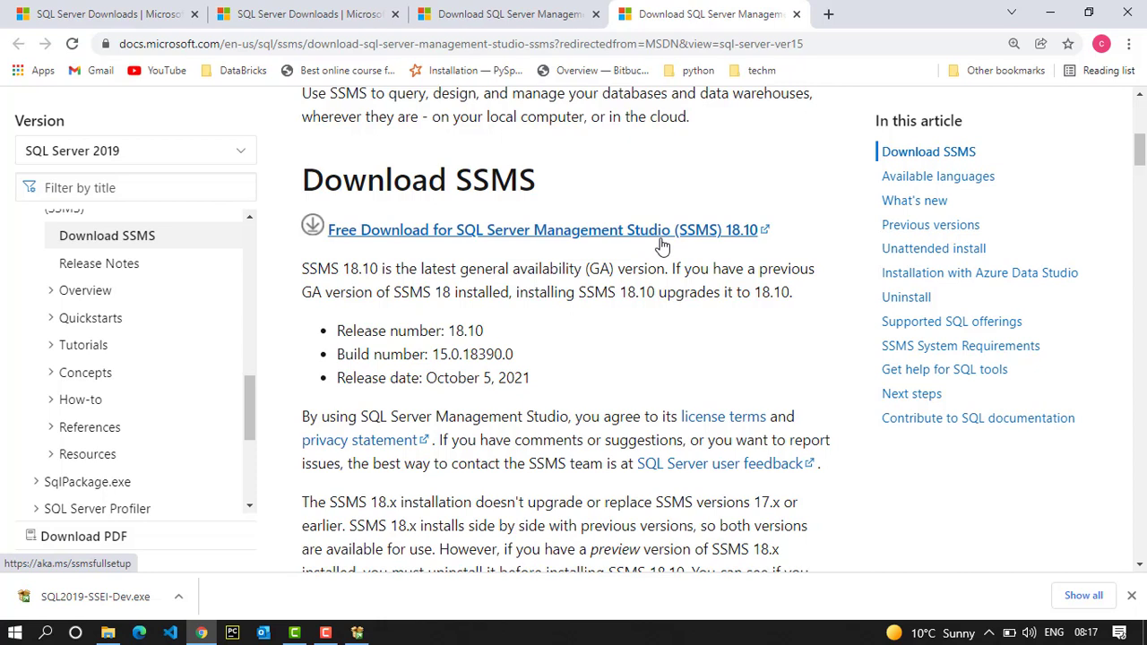
{"action": "left_click", "coordinate": [542, 238]}
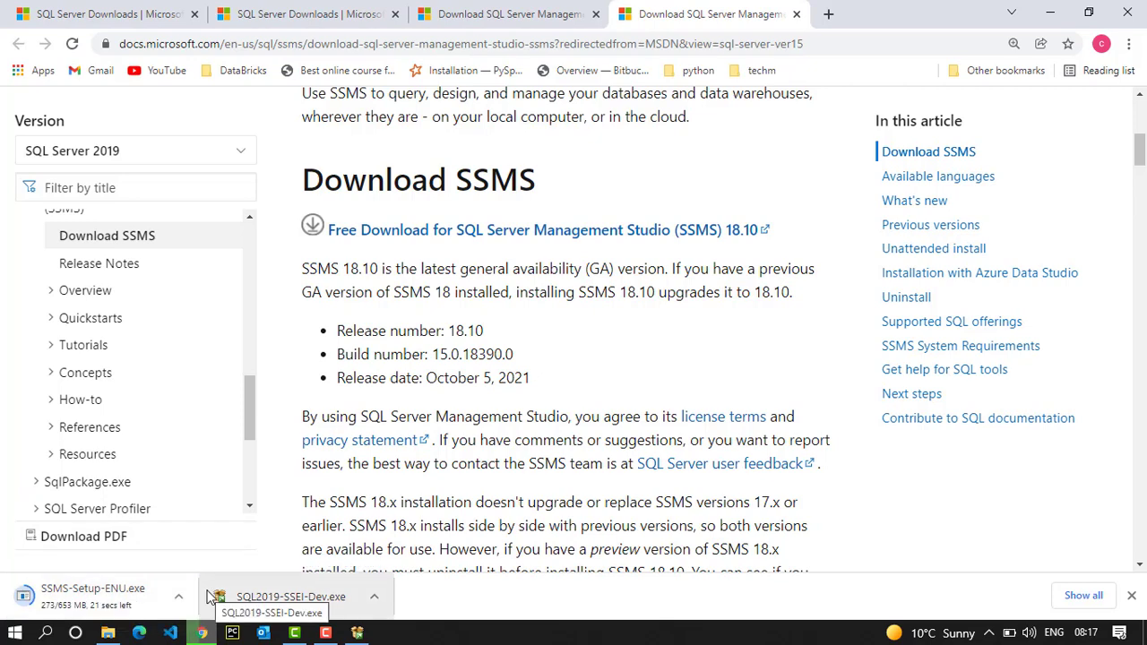
- Show the SSMS setup download in its folder and reposition the Downloads window
{"action": "left_click", "coordinate": [178, 596]}
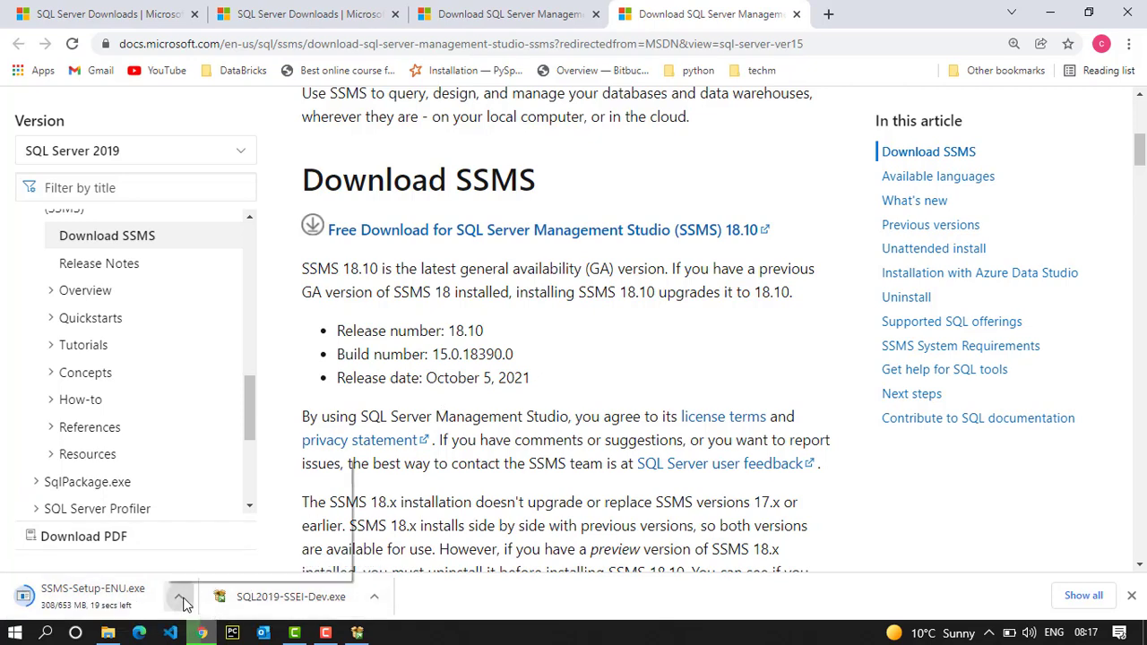
{"action": "left_click", "coordinate": [224, 538]}
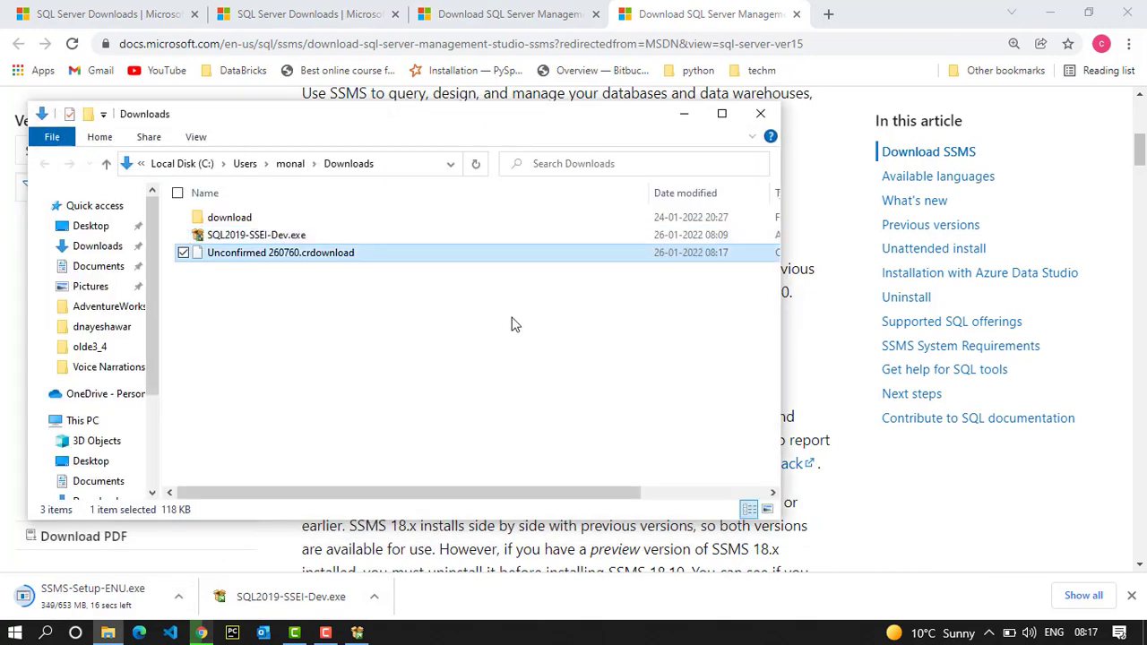
{"action": "left_click_drag", "start_coordinate": [632, 123], "coordinate": [803, 138]}
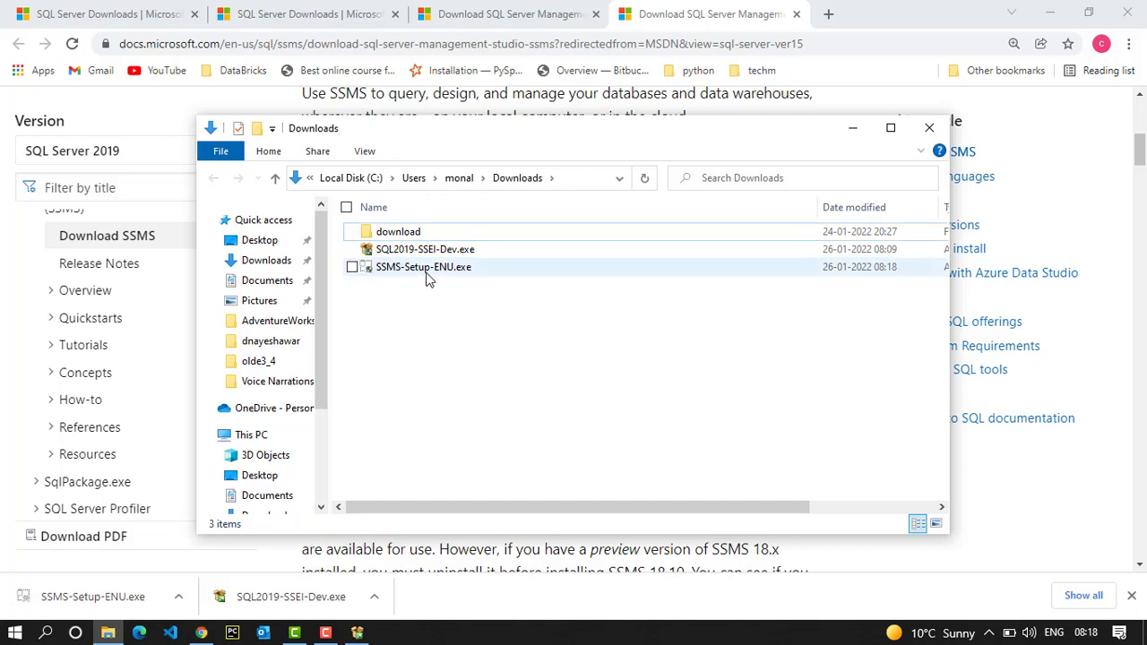
- Run SSMS-Setup-ENU.exe, install SQL Server Management Studio 18.10 in the default location, and close the completed setup
{"action": "left_click", "coordinate": [428, 270]}
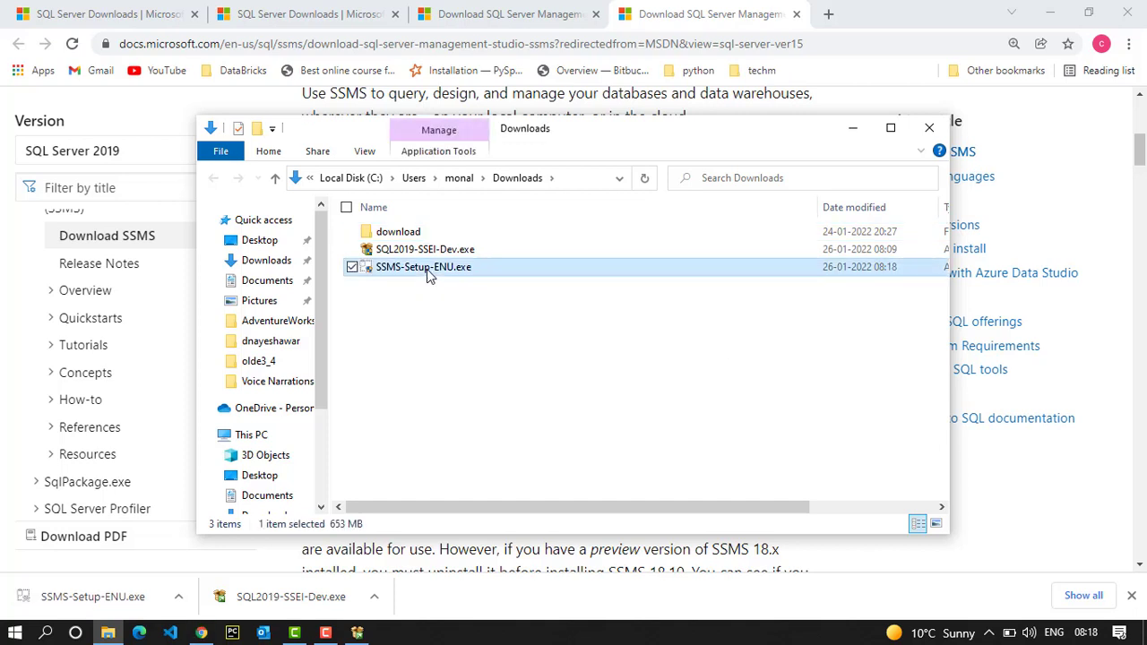
{"action": "double_click", "coordinate": [427, 269]}
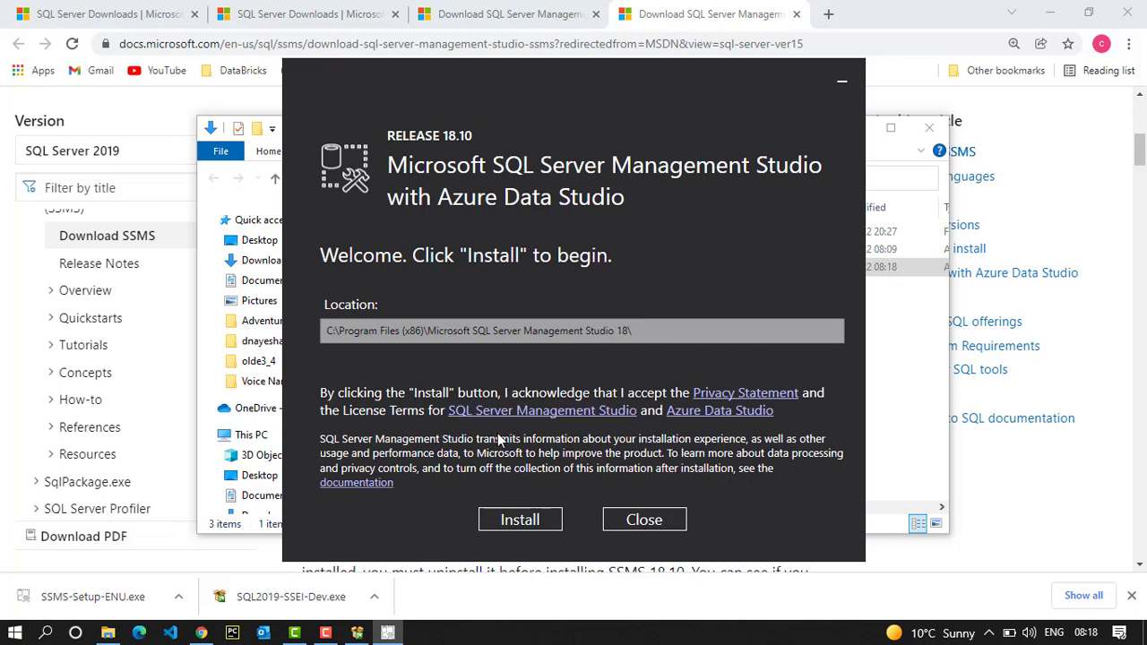
{"action": "left_click", "coordinate": [508, 523]}
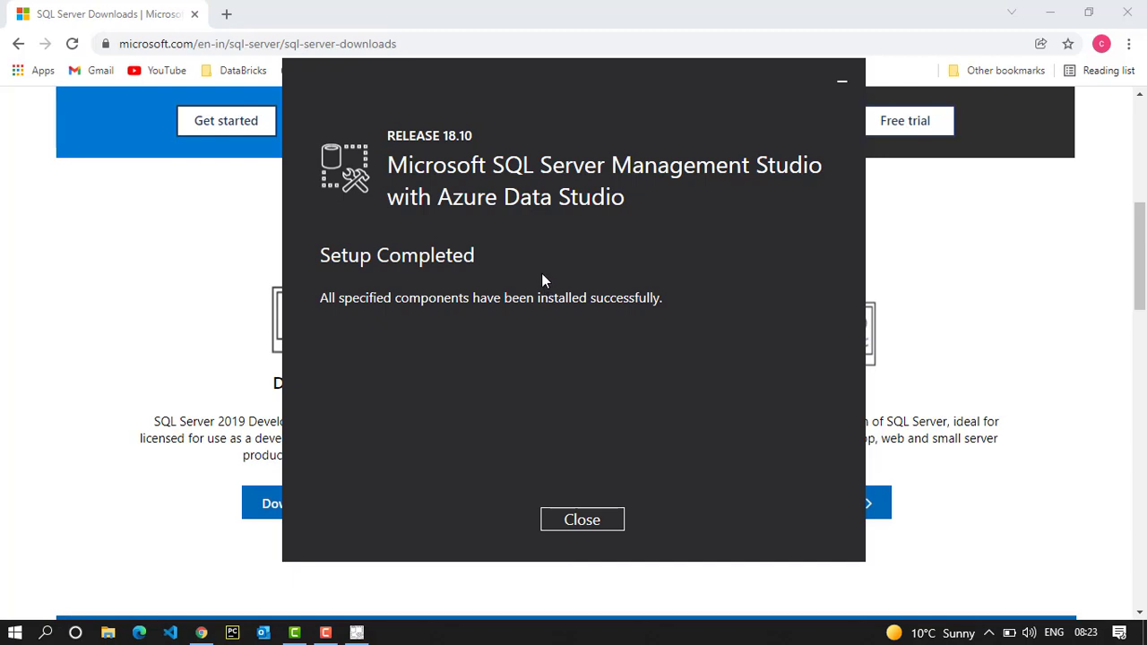
{"action": "left_click", "coordinate": [584, 521]}
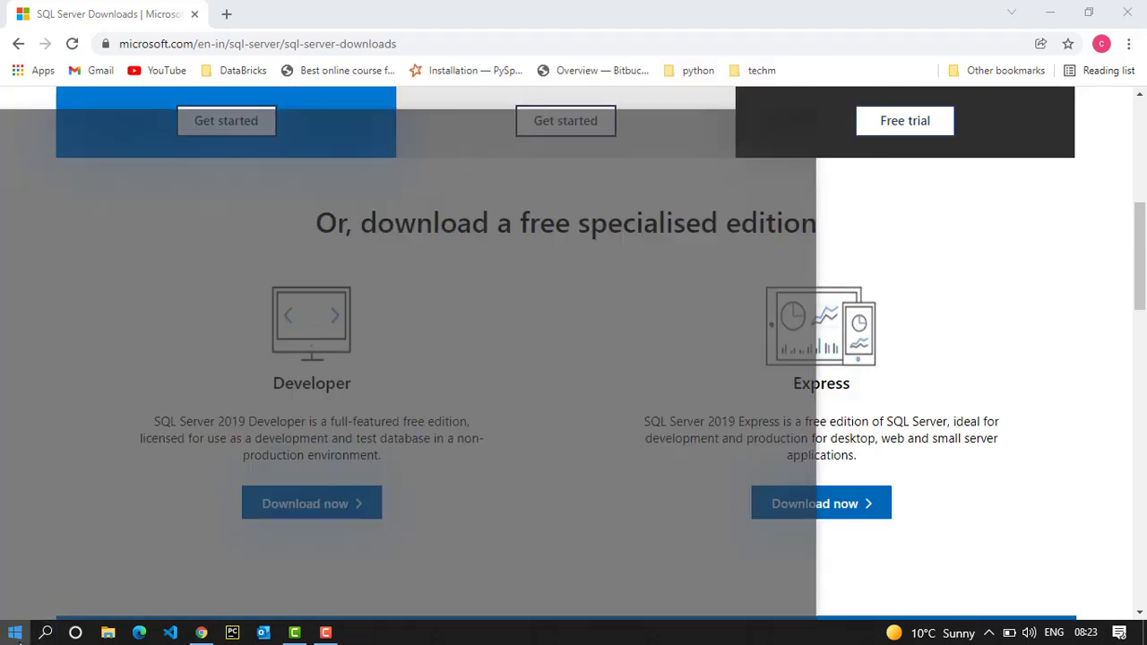
- Search Windows for "ssms" and launch Microsoft SQL Server Management Studio 18
{"action": "left_click", "coordinate": [15, 632]}
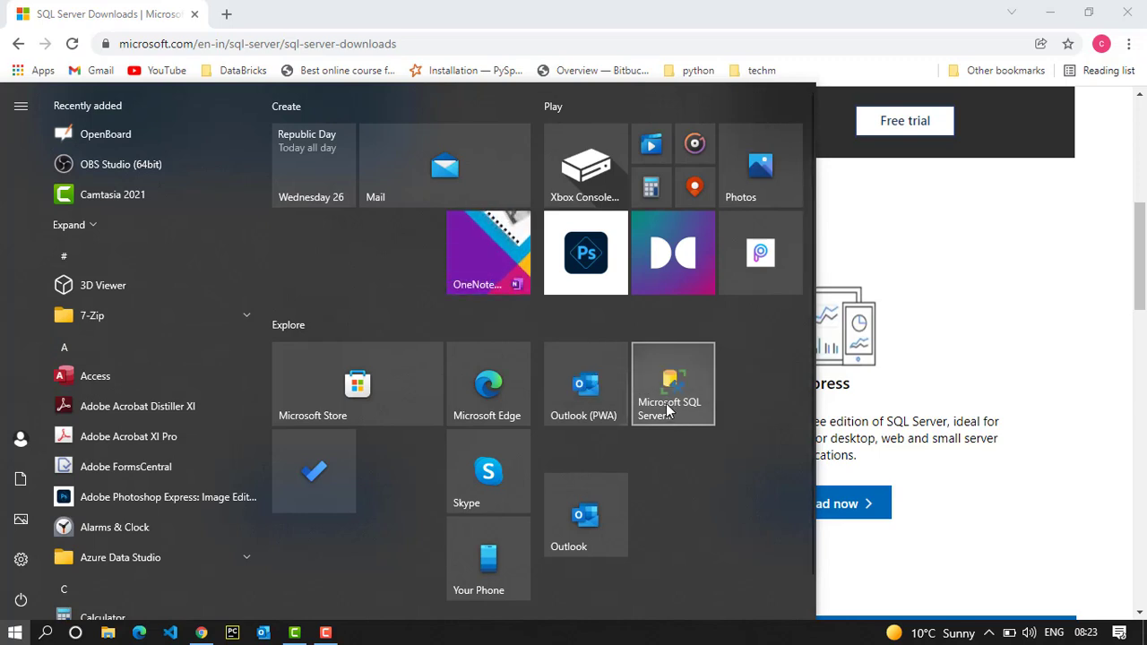
{"action": "type", "text": "sms"}
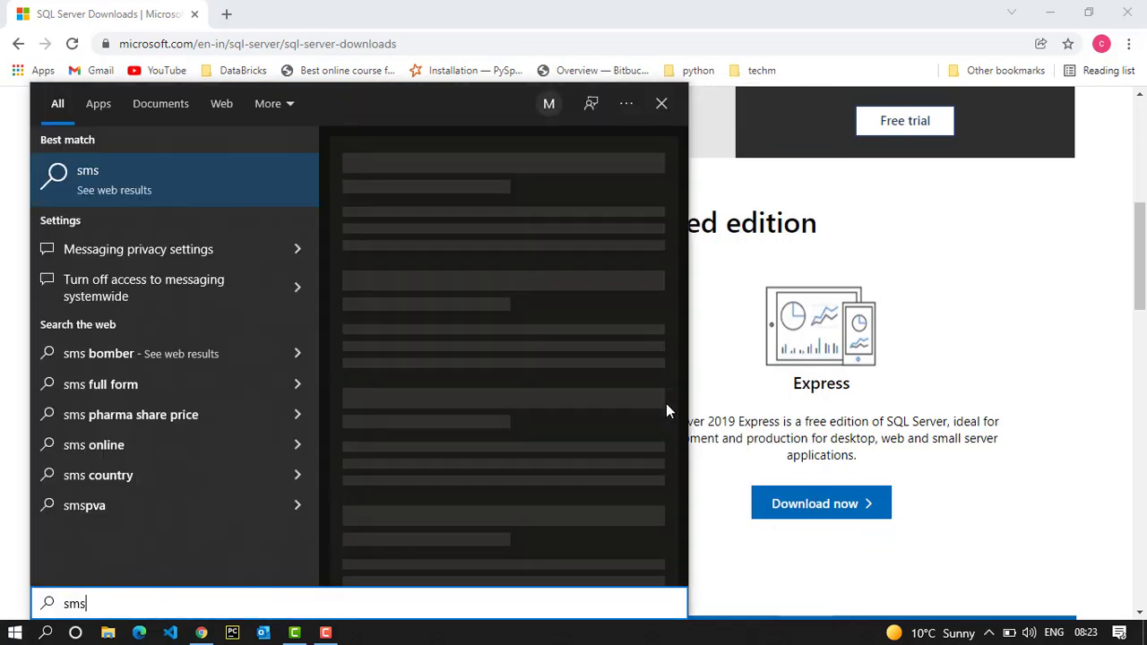
{"action": "key", "text": "BackSpace"}
{"action": "key", "text": "BackSpace"}
{"action": "key", "text": "BackSpace"}
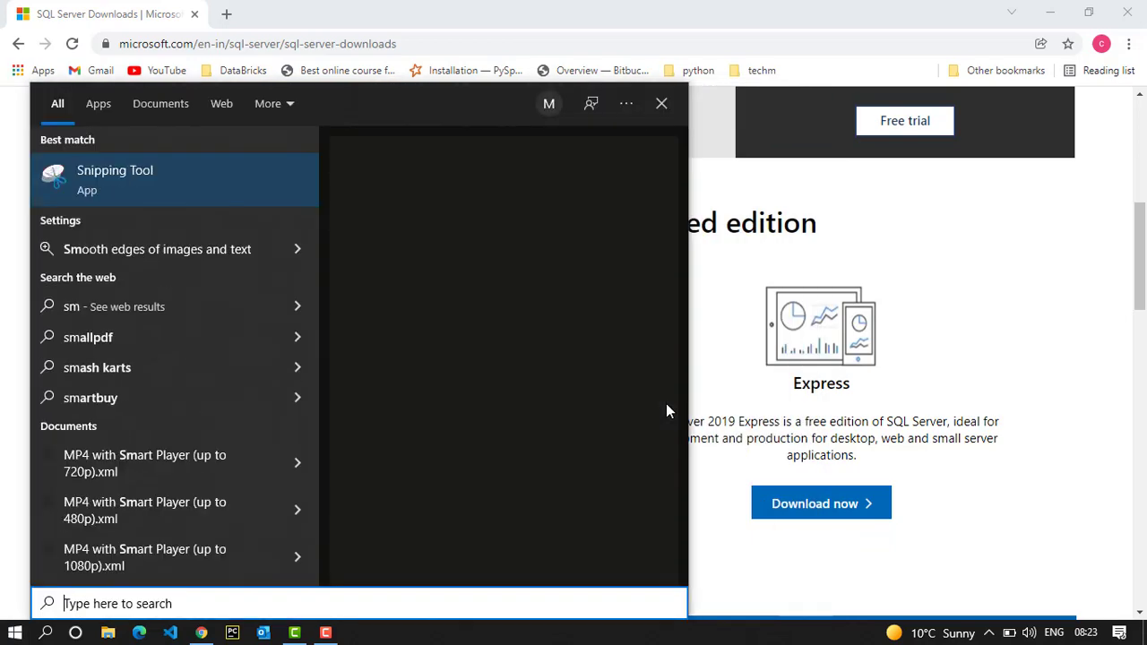
{"action": "type", "text": "ssms"}
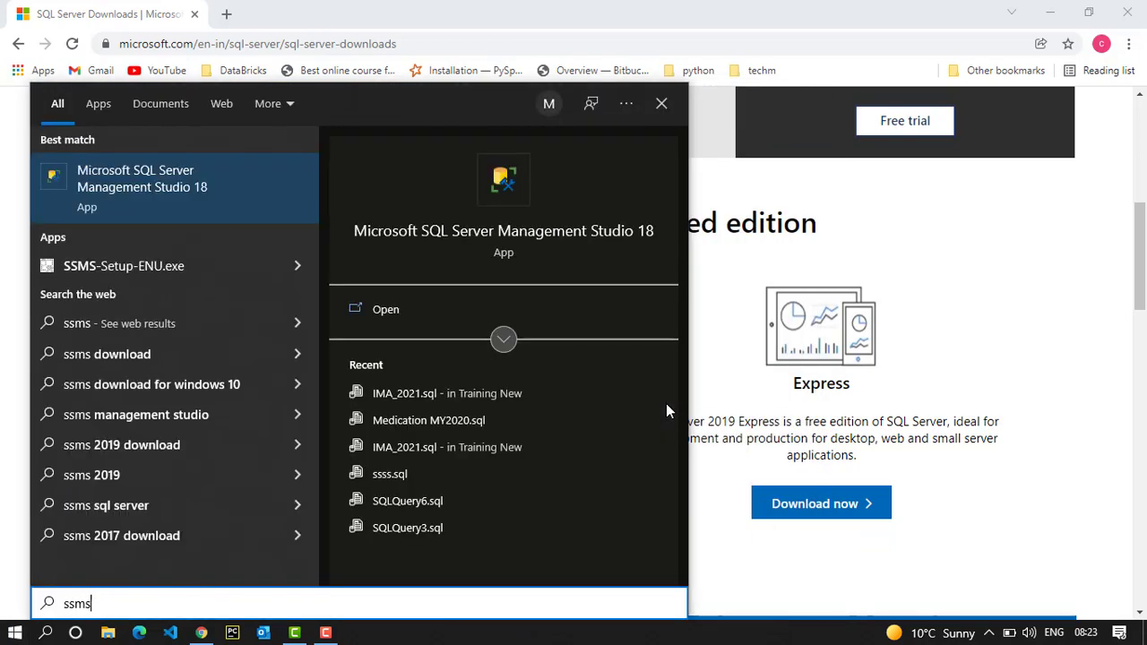
{"action": "left_click", "coordinate": [139, 182]}
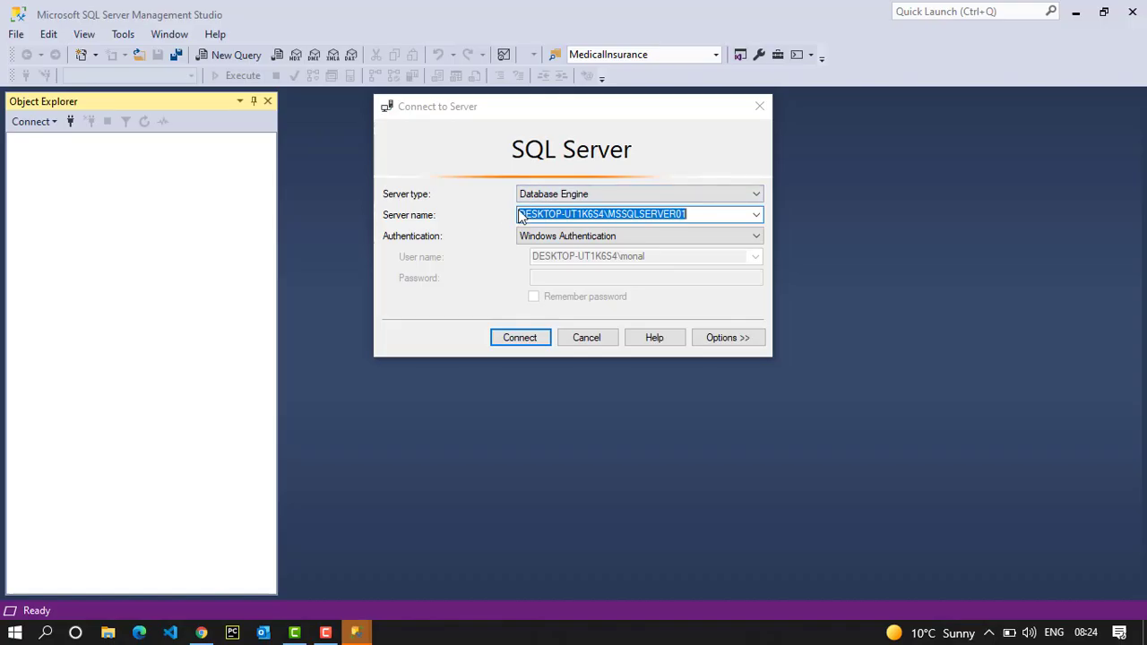
- Review the available server types for the connection and choose Database Engine
{"action": "left_click", "coordinate": [572, 198]}
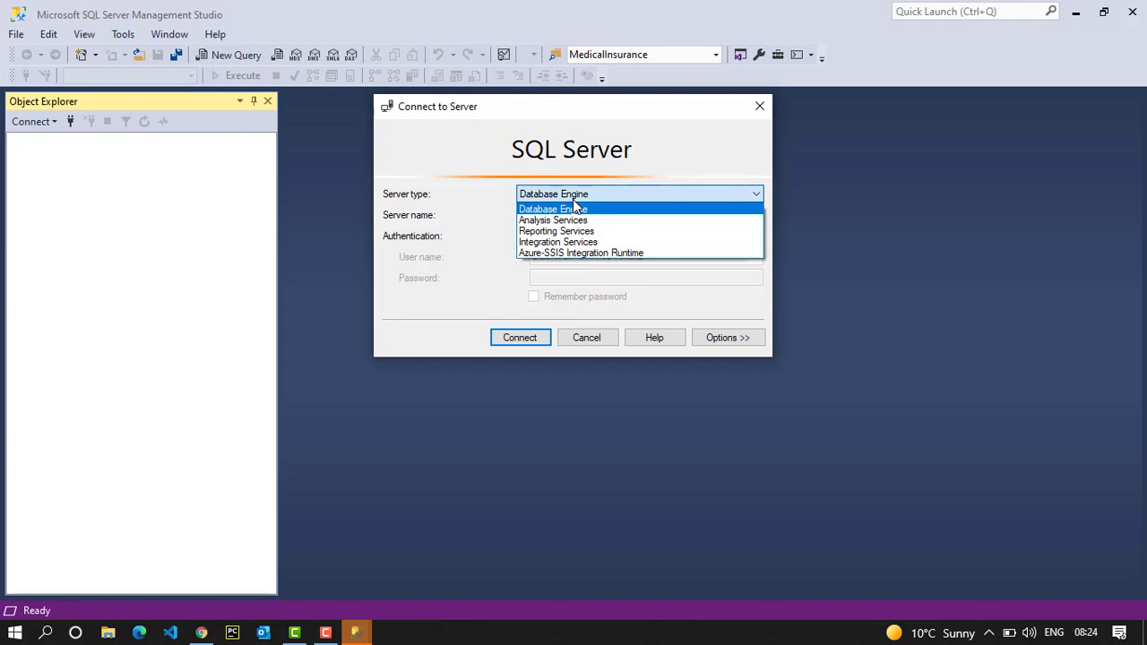
{"action": "left_click", "coordinate": [573, 210]}
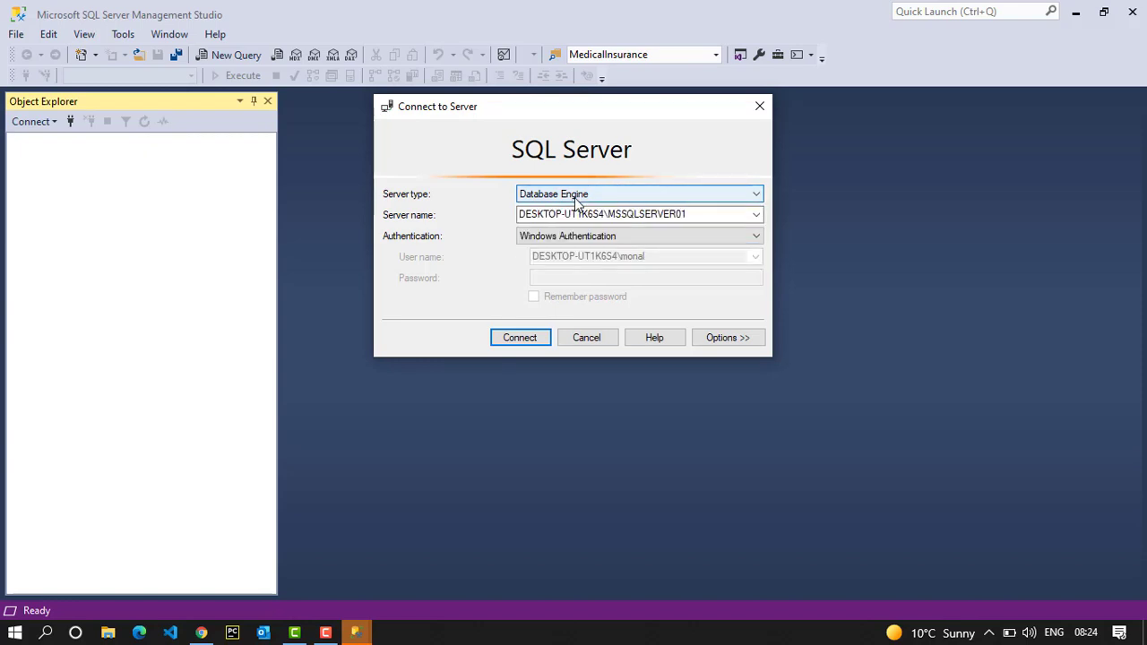
{"action": "left_click", "coordinate": [585, 198]}
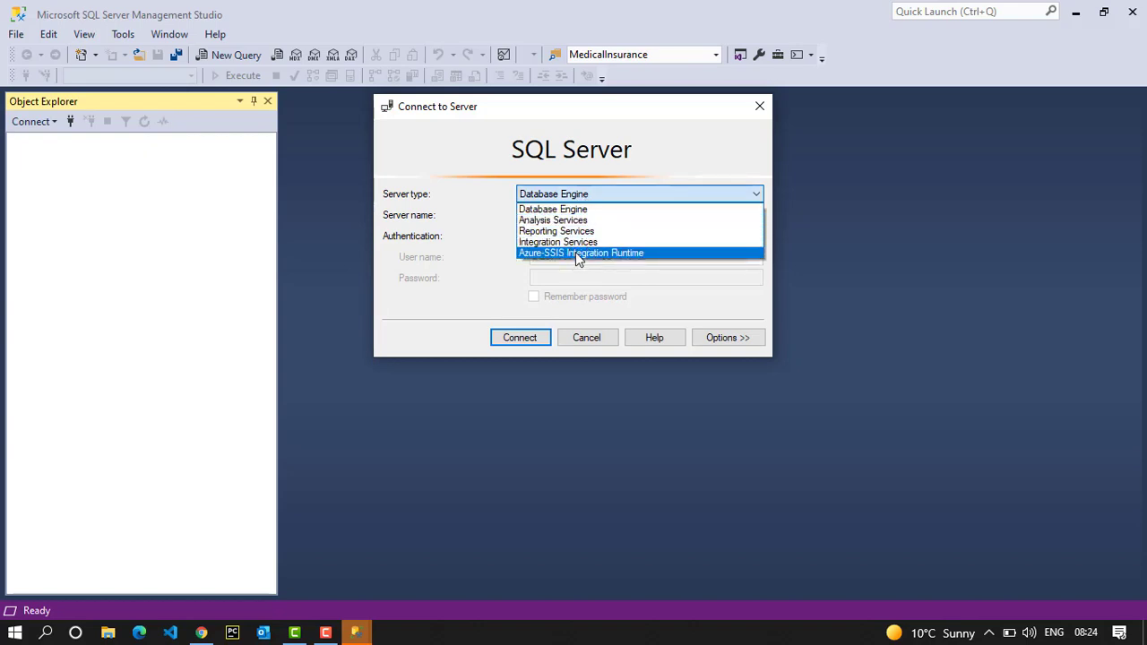
{"action": "left_click", "coordinate": [554, 212]}
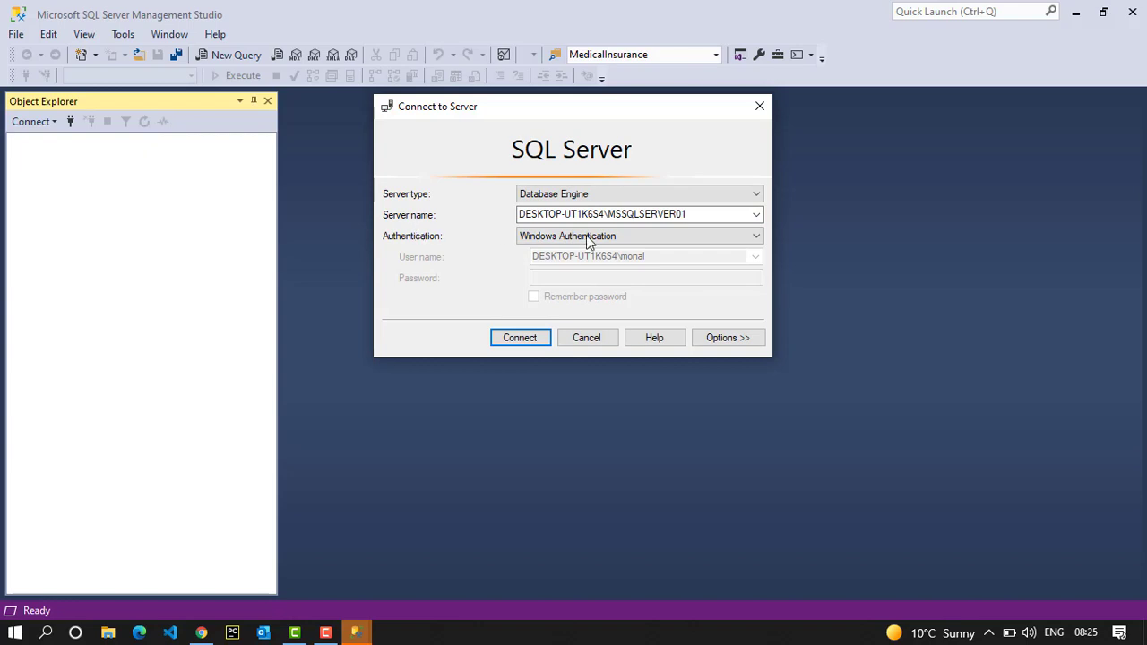
- Browse the local Database Engine servers, choose DESKTOP-UT1K6S4\MSSQLSERVER01, and connect to it with Windows Authentication
{"action": "left_click", "coordinate": [757, 215]}
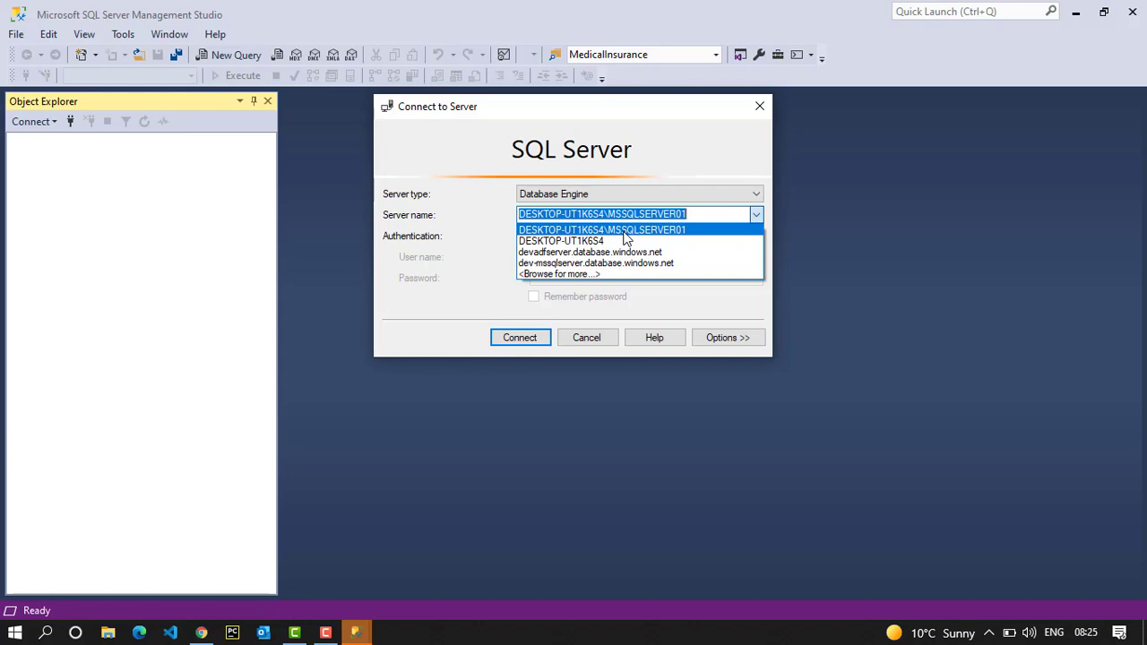
{"action": "left_click", "coordinate": [448, 225]}
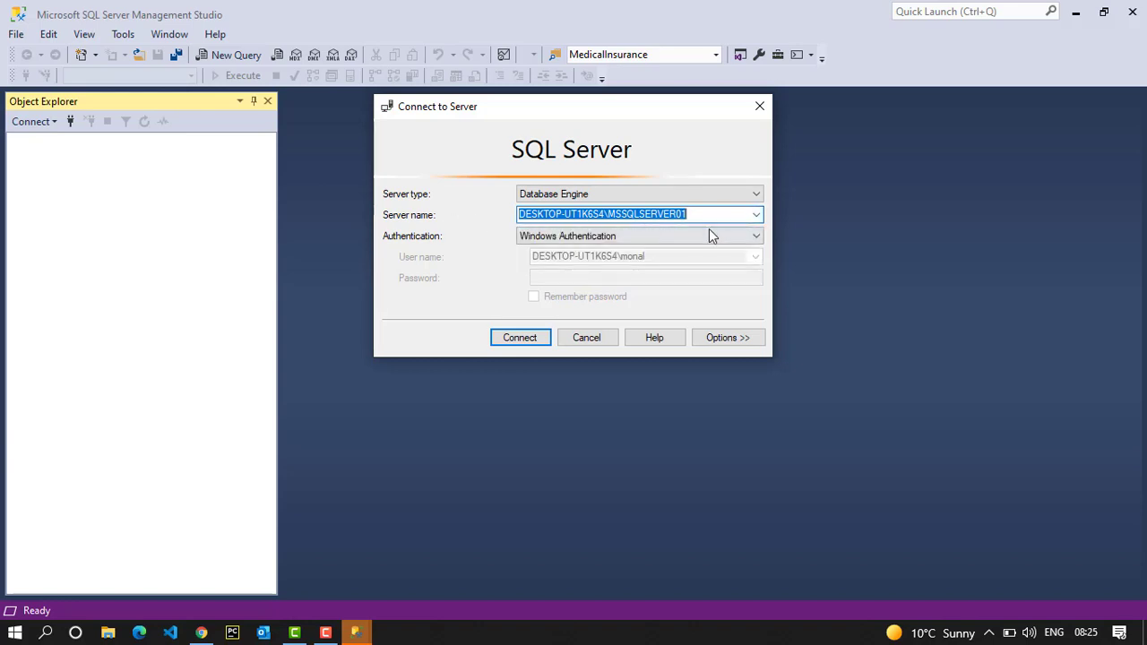
{"action": "left_click", "coordinate": [754, 215]}
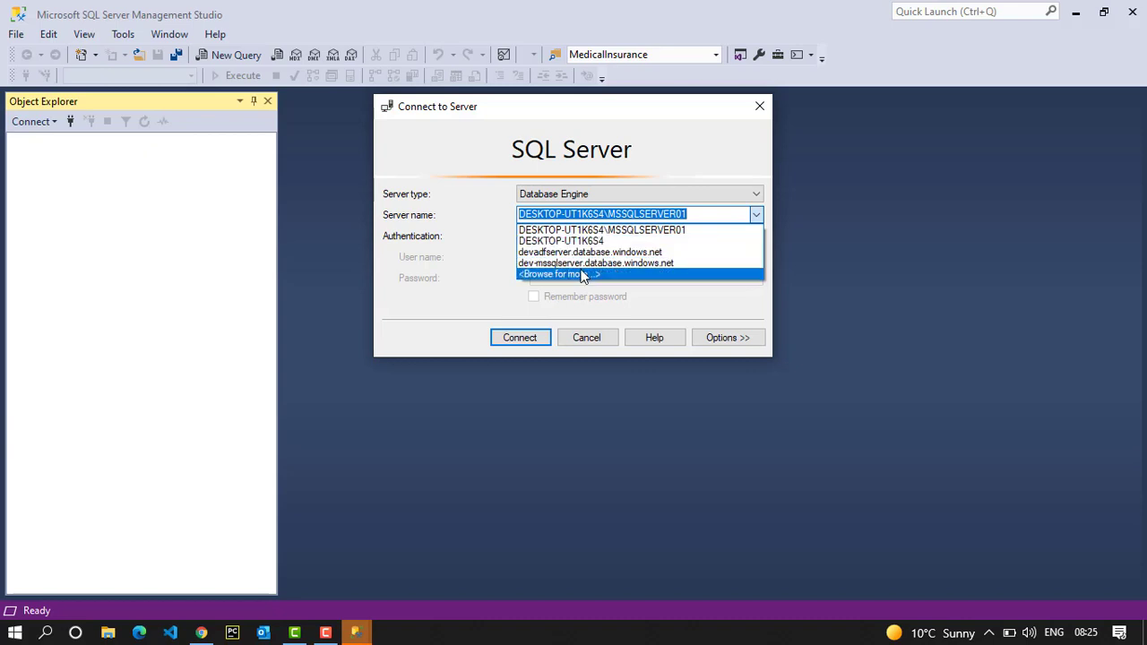
{"action": "left_click", "coordinate": [439, 213]}
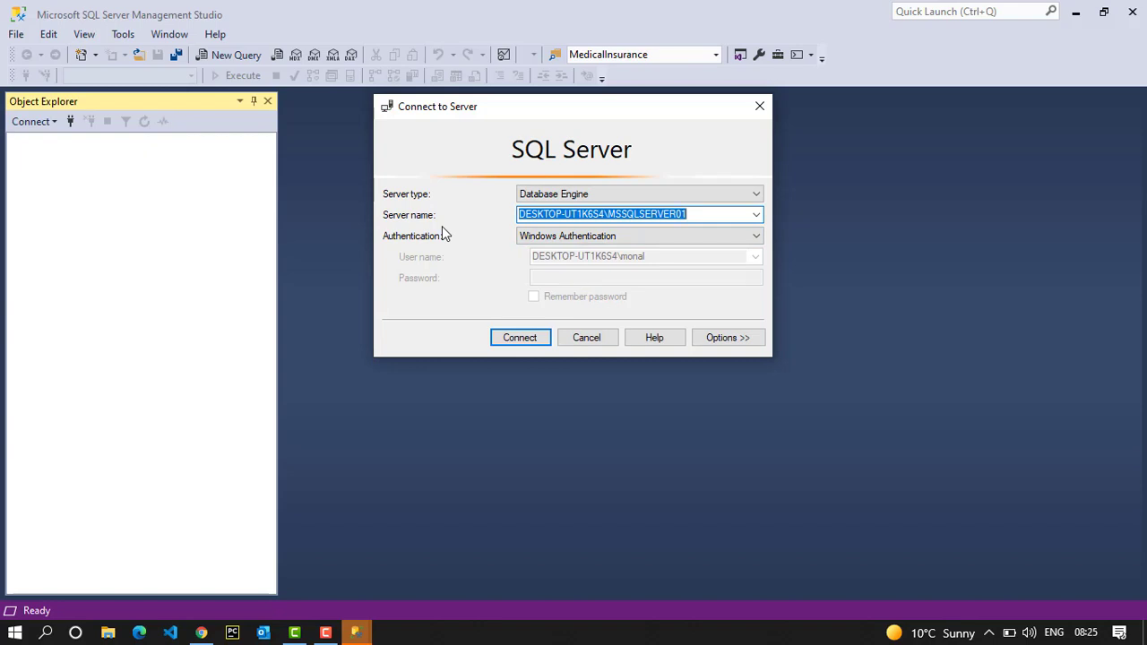
{"action": "left_click", "coordinate": [756, 217]}
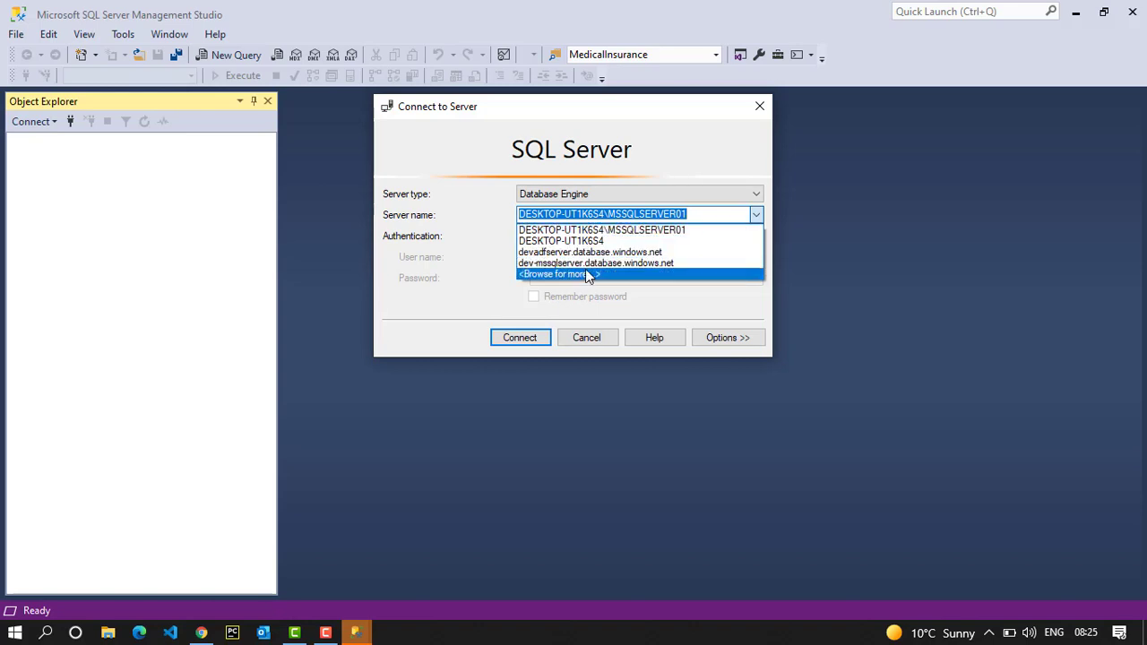
{"action": "left_click", "coordinate": [546, 276]}
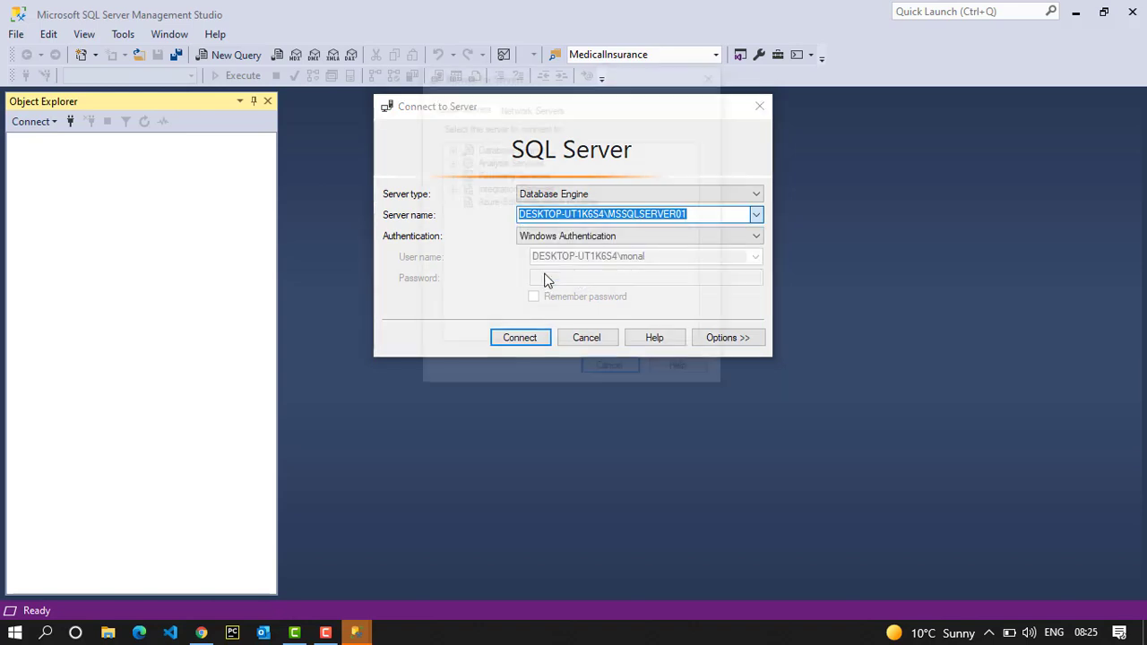
{"action": "left_click", "coordinate": [450, 149]}
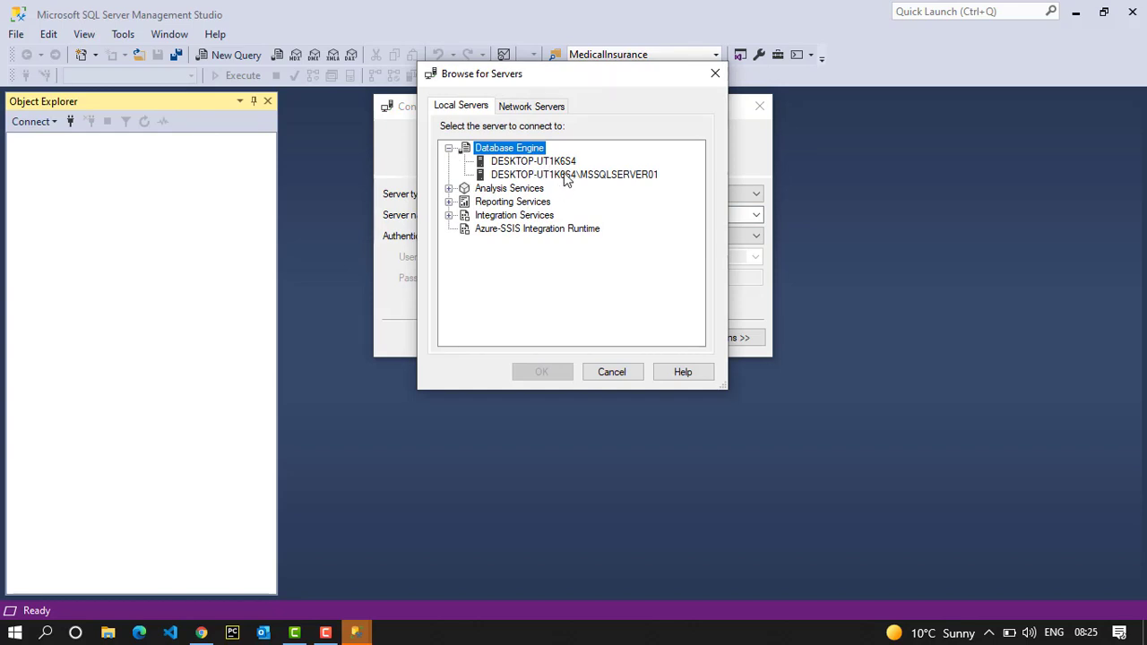
{"action": "left_click", "coordinate": [525, 177]}
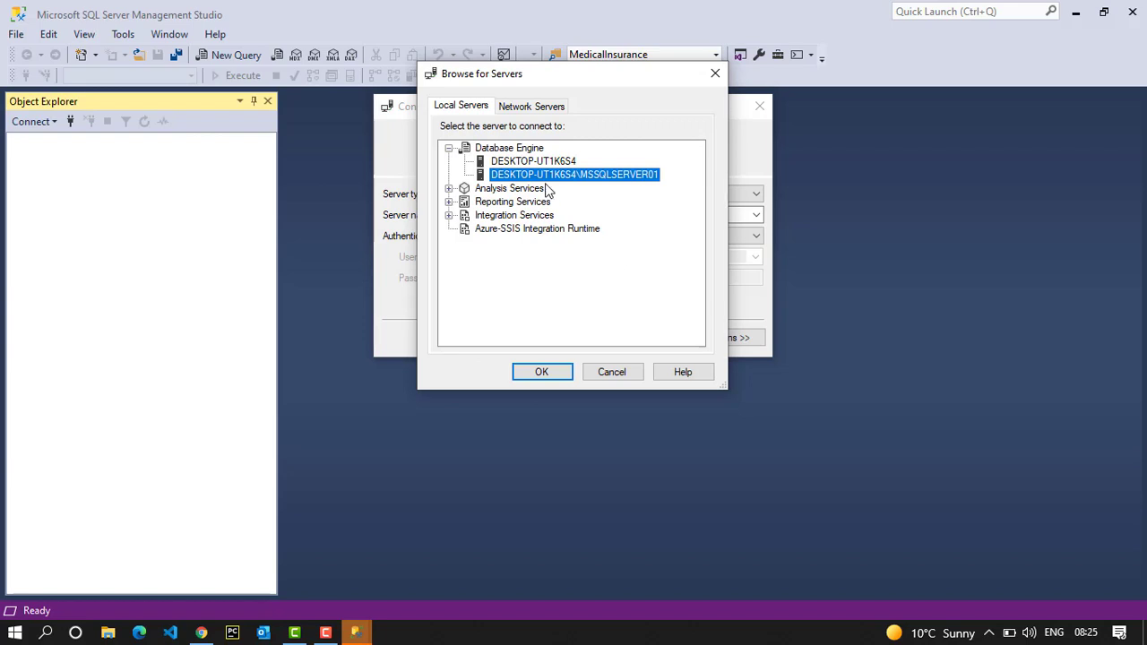
{"action": "left_click", "coordinate": [542, 371]}
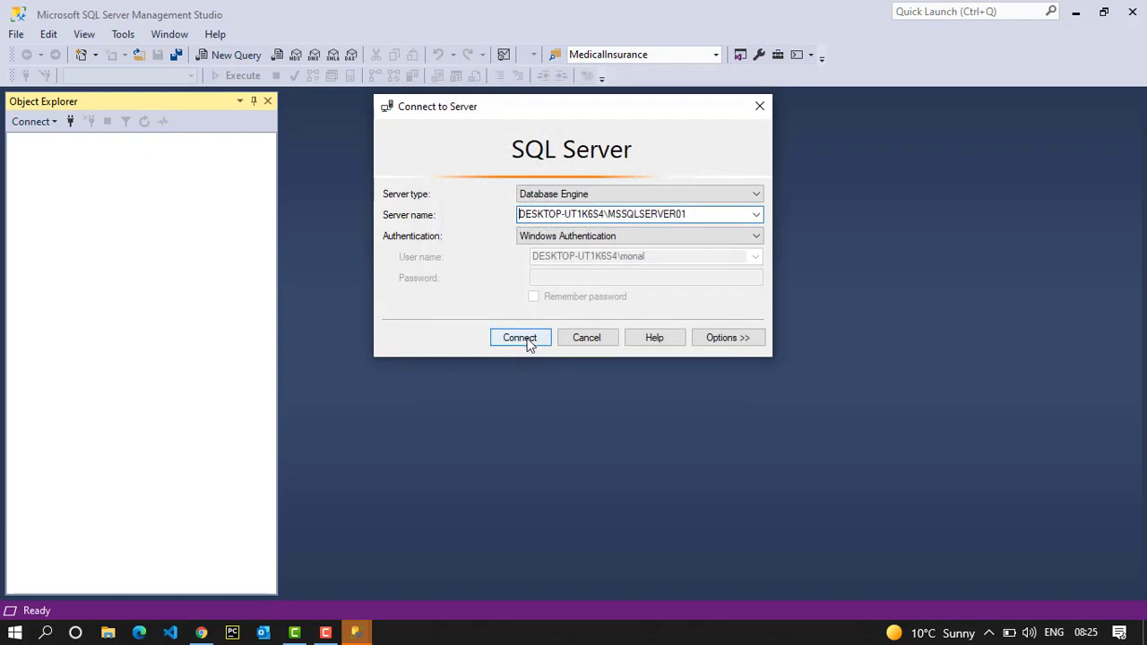
{"action": "left_click", "coordinate": [519, 338]}
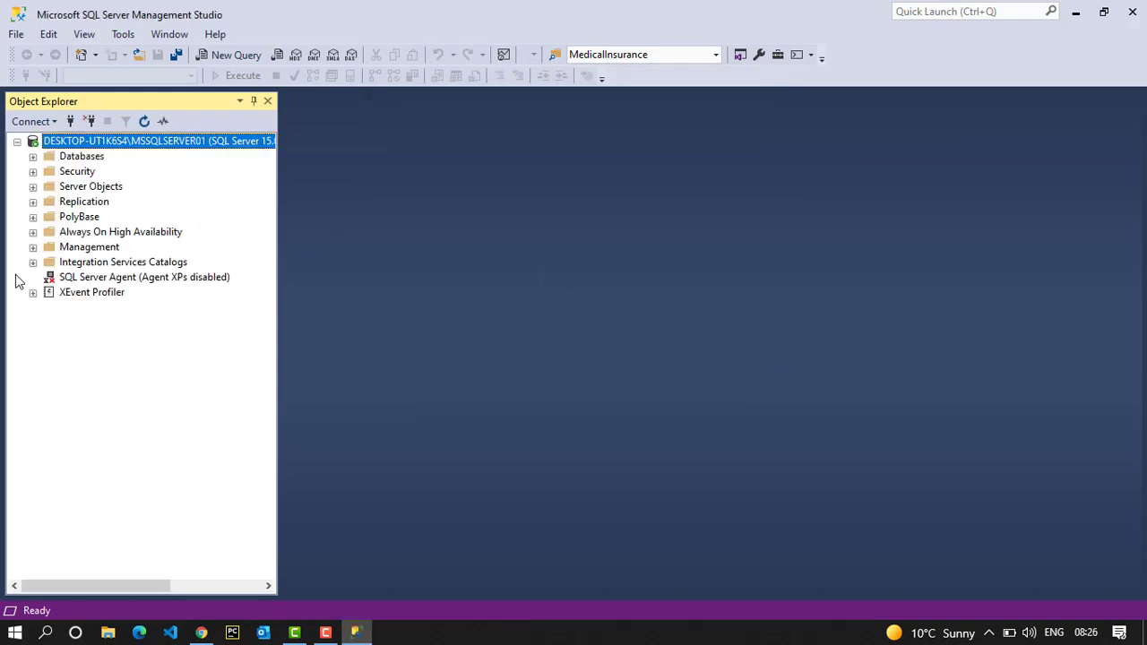
- Expand the connected server's Databases folder and its System Databases subfolder to examine the built-in databases
{"action": "left_click", "coordinate": [33, 157]}
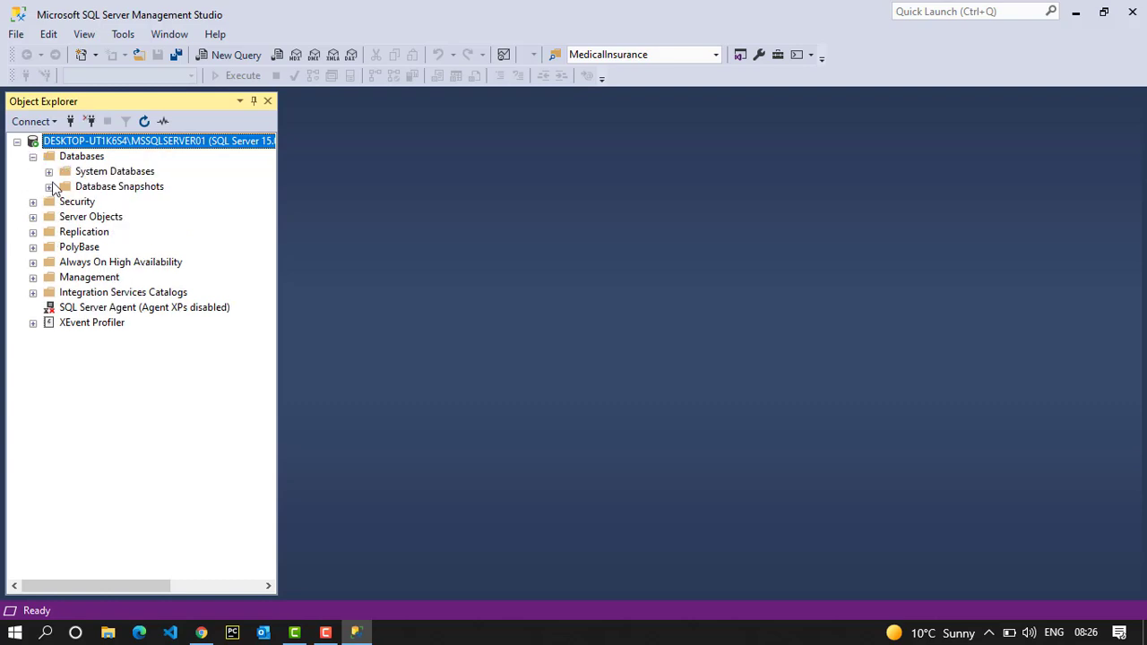
{"action": "left_click", "coordinate": [50, 171]}
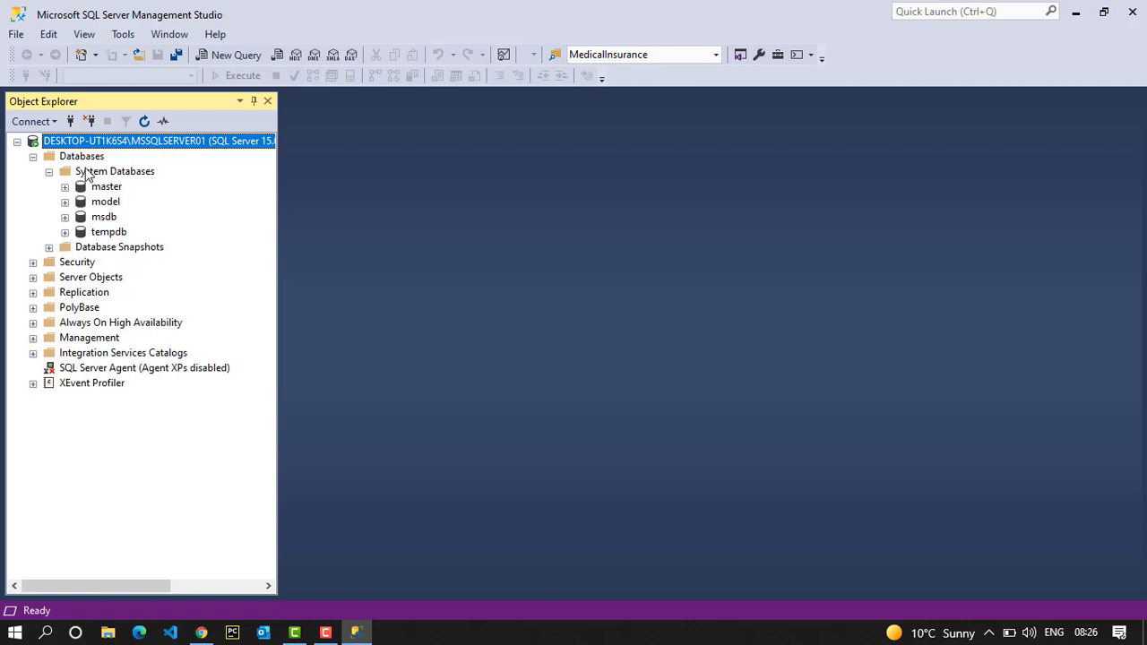
- Open a blank query window and close it again, and collapse and re-expand the connected server's tree
{"action": "left_click", "coordinate": [244, 53]}
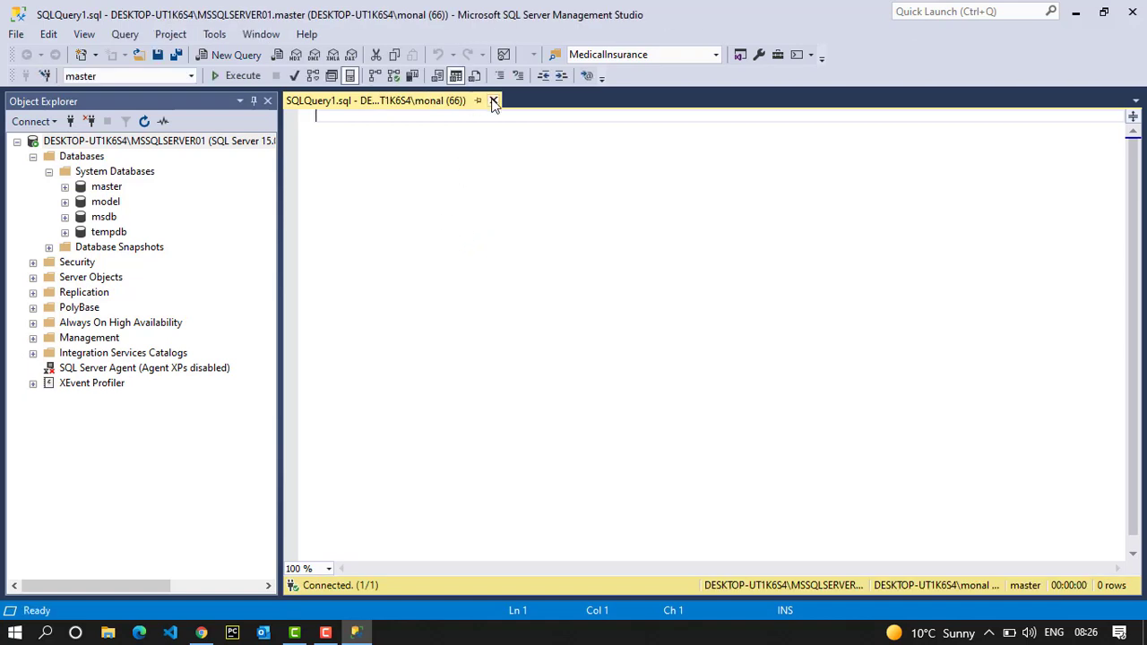
{"action": "left_click", "coordinate": [493, 101]}
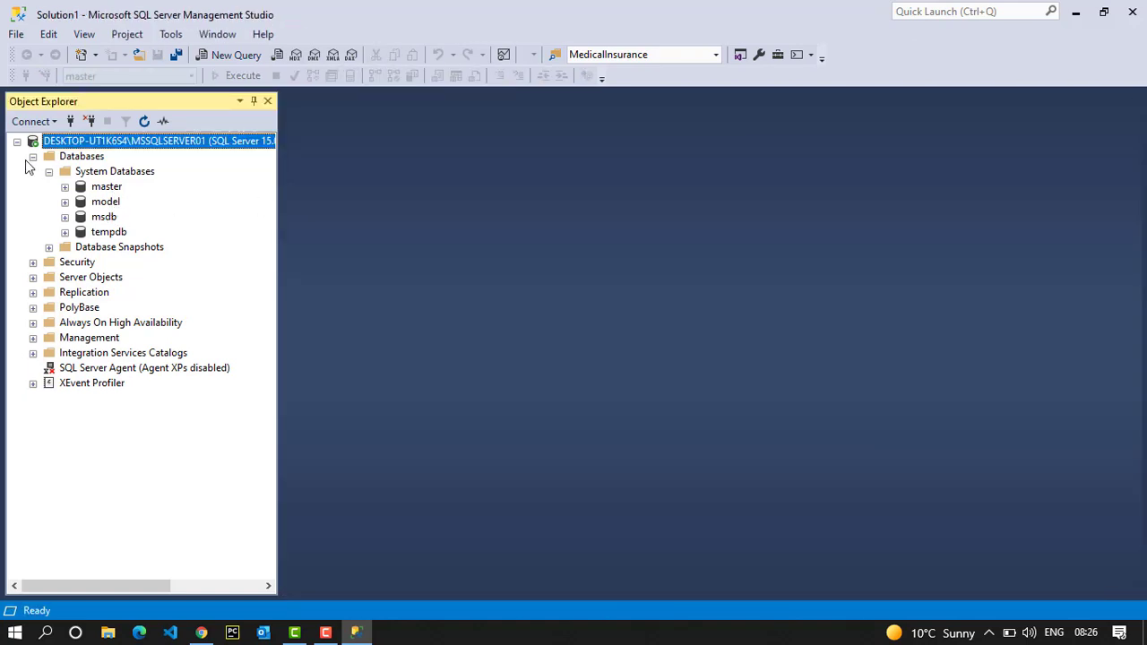
{"action": "left_click", "coordinate": [17, 141]}
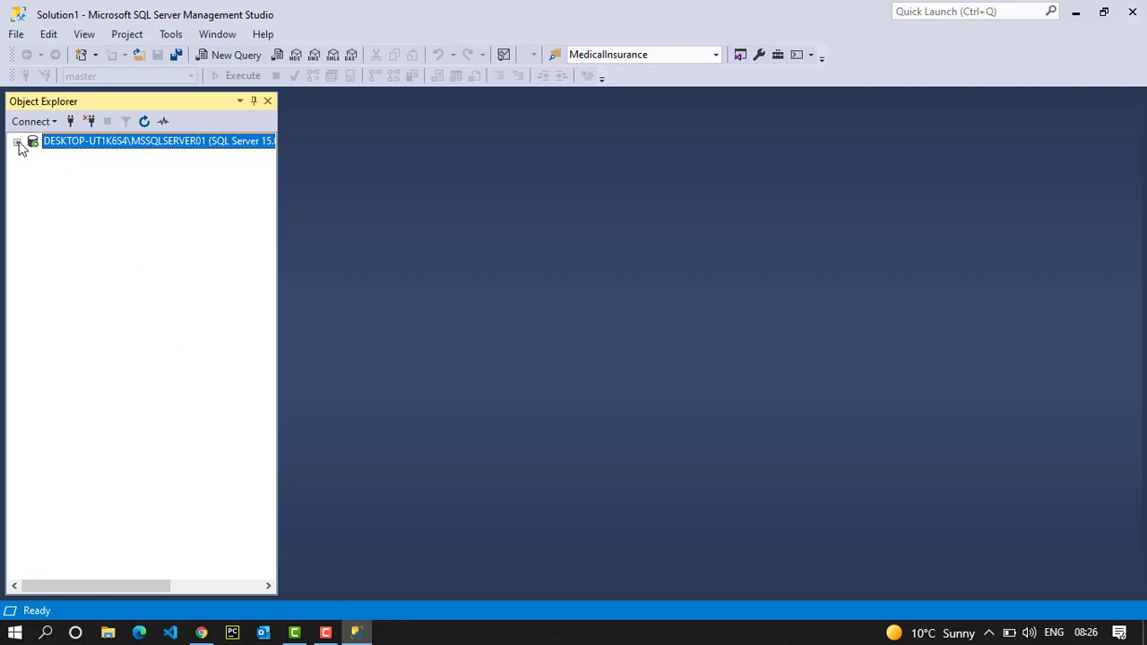
{"action": "left_click", "coordinate": [17, 142]}
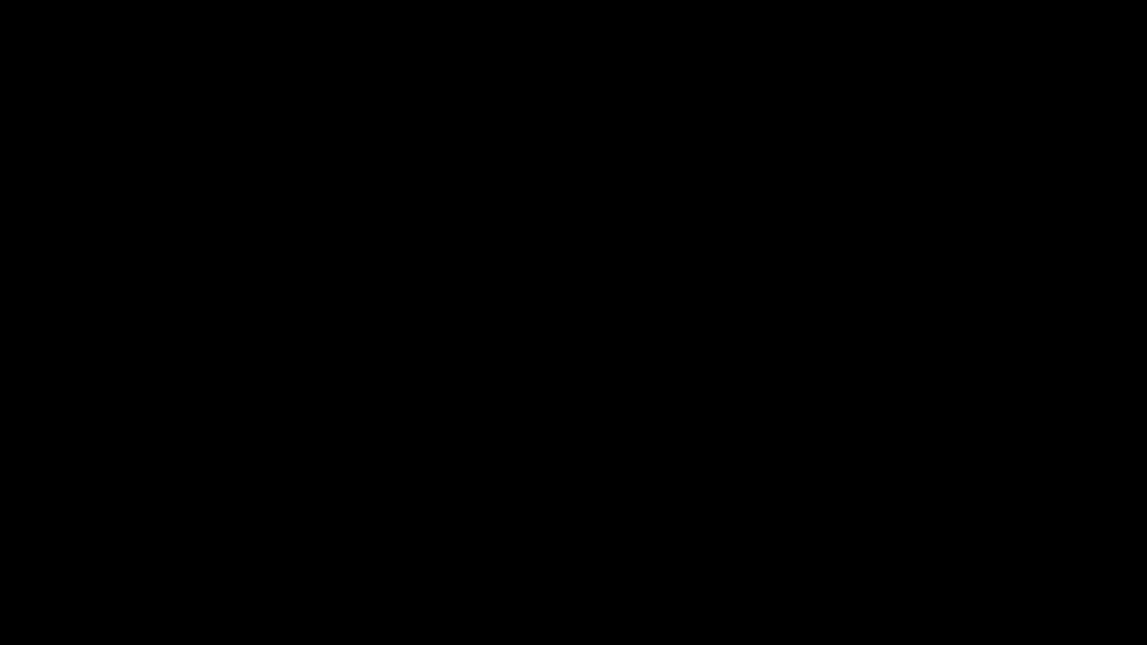